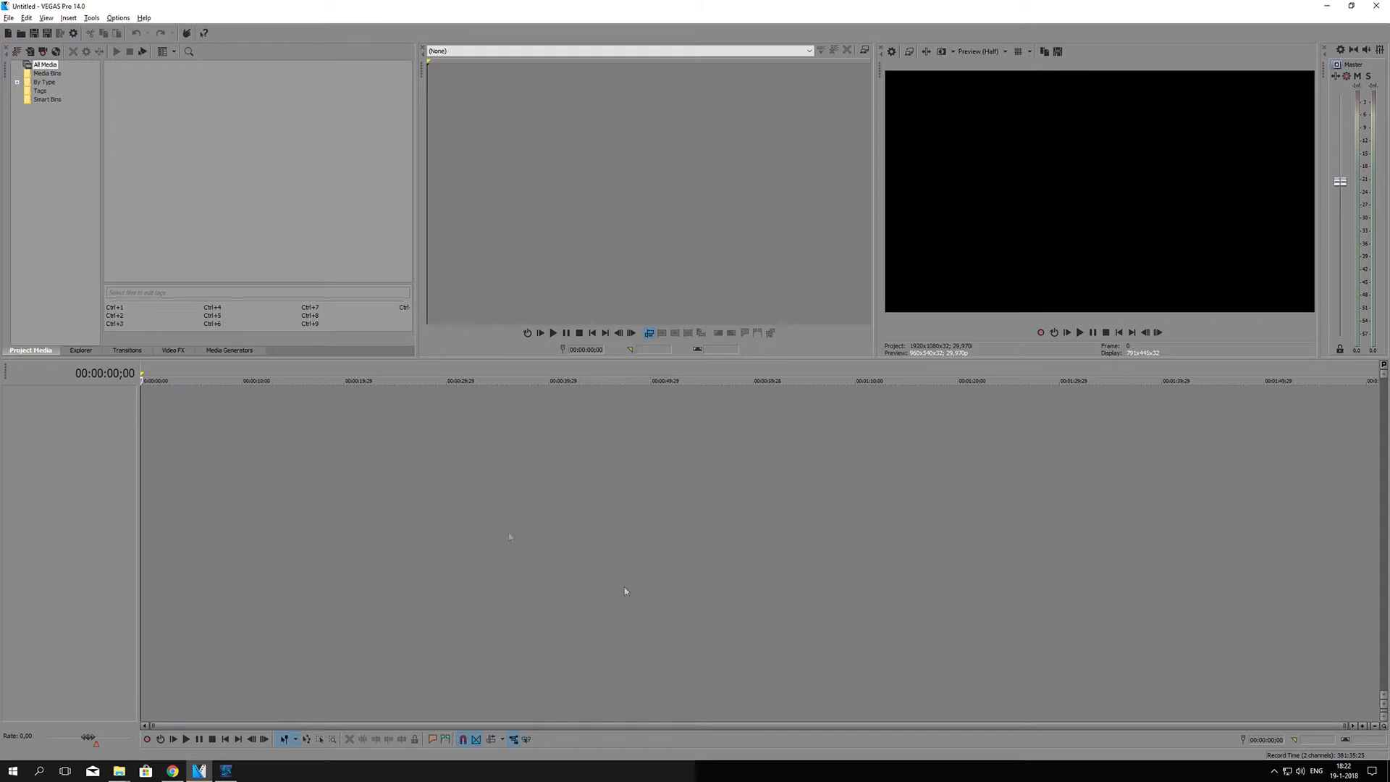
- Apply the default window layout to the workspace
left_click(46, 18)
mouse_move(68, 18)
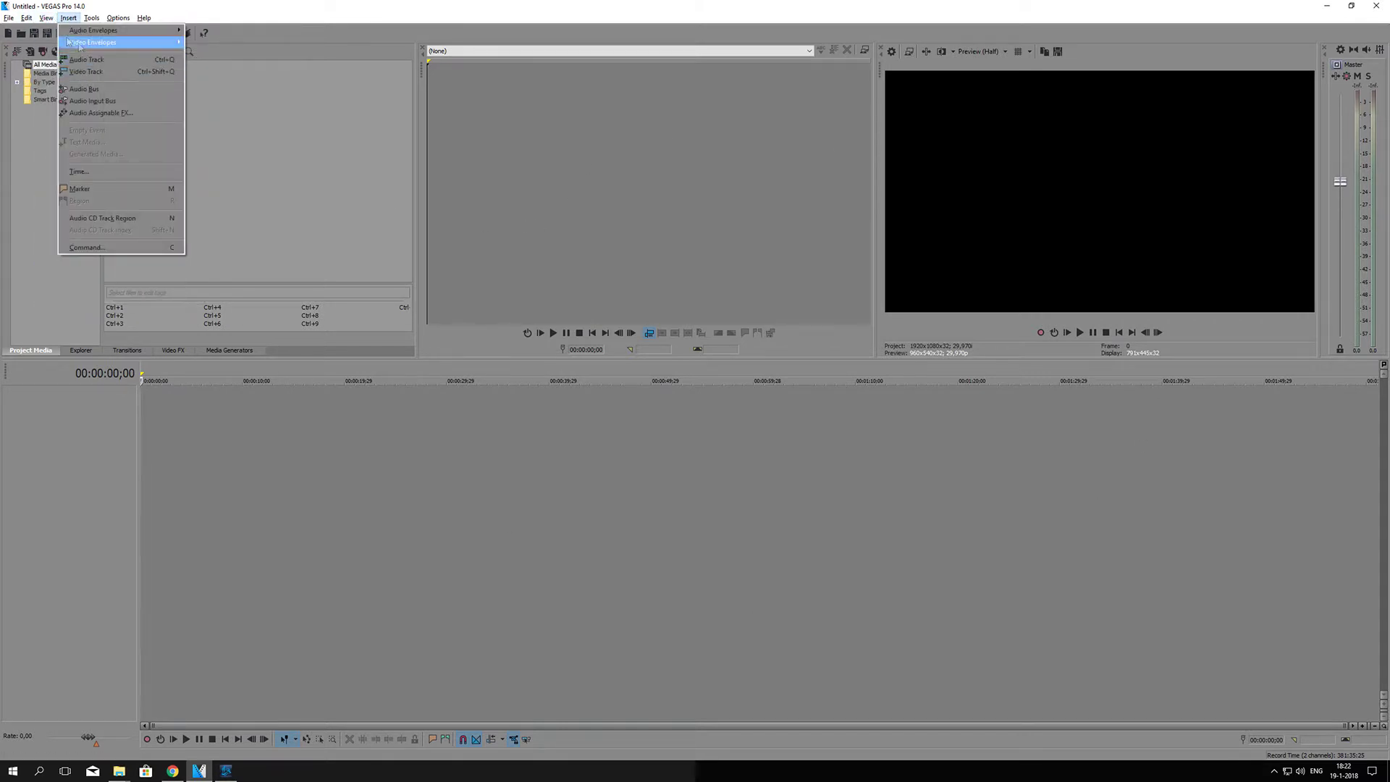
mouse_move(144, 59)
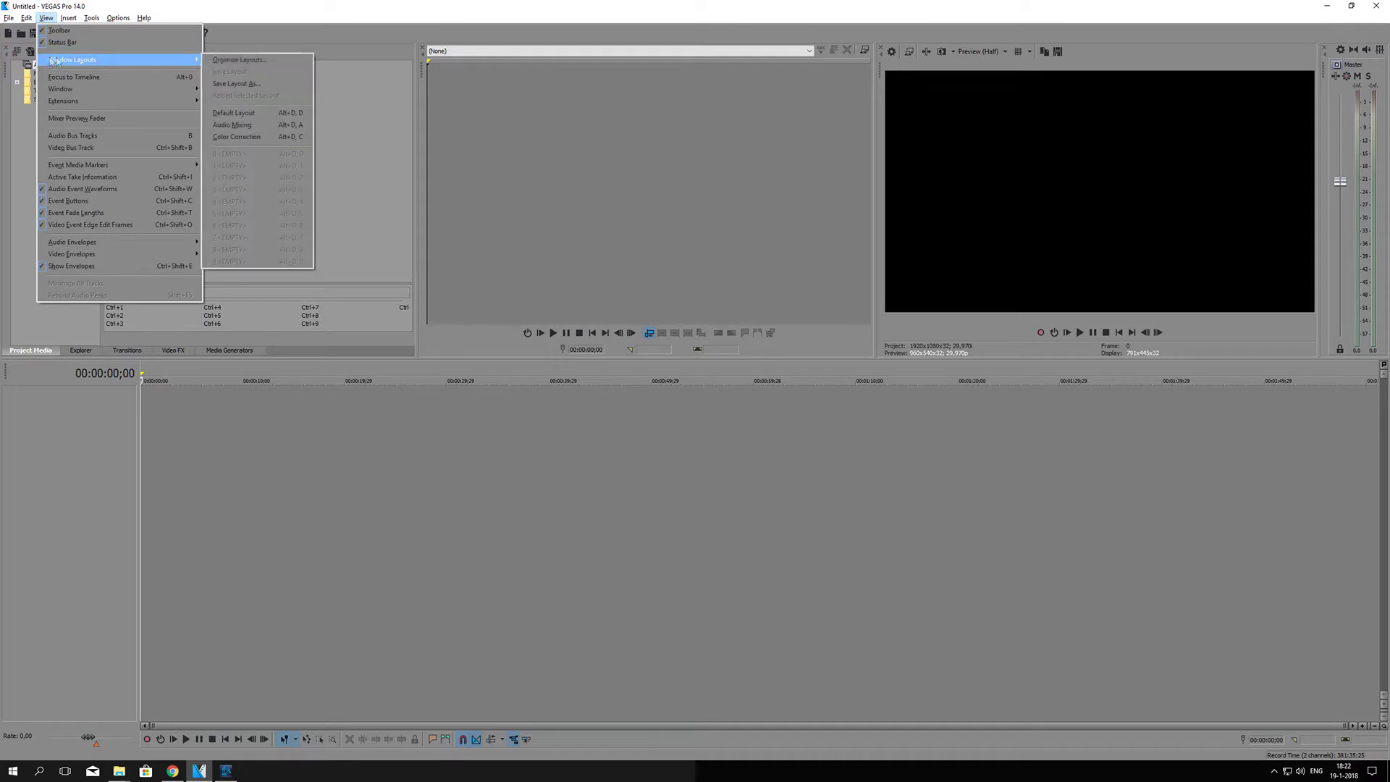
left_click(248, 115)
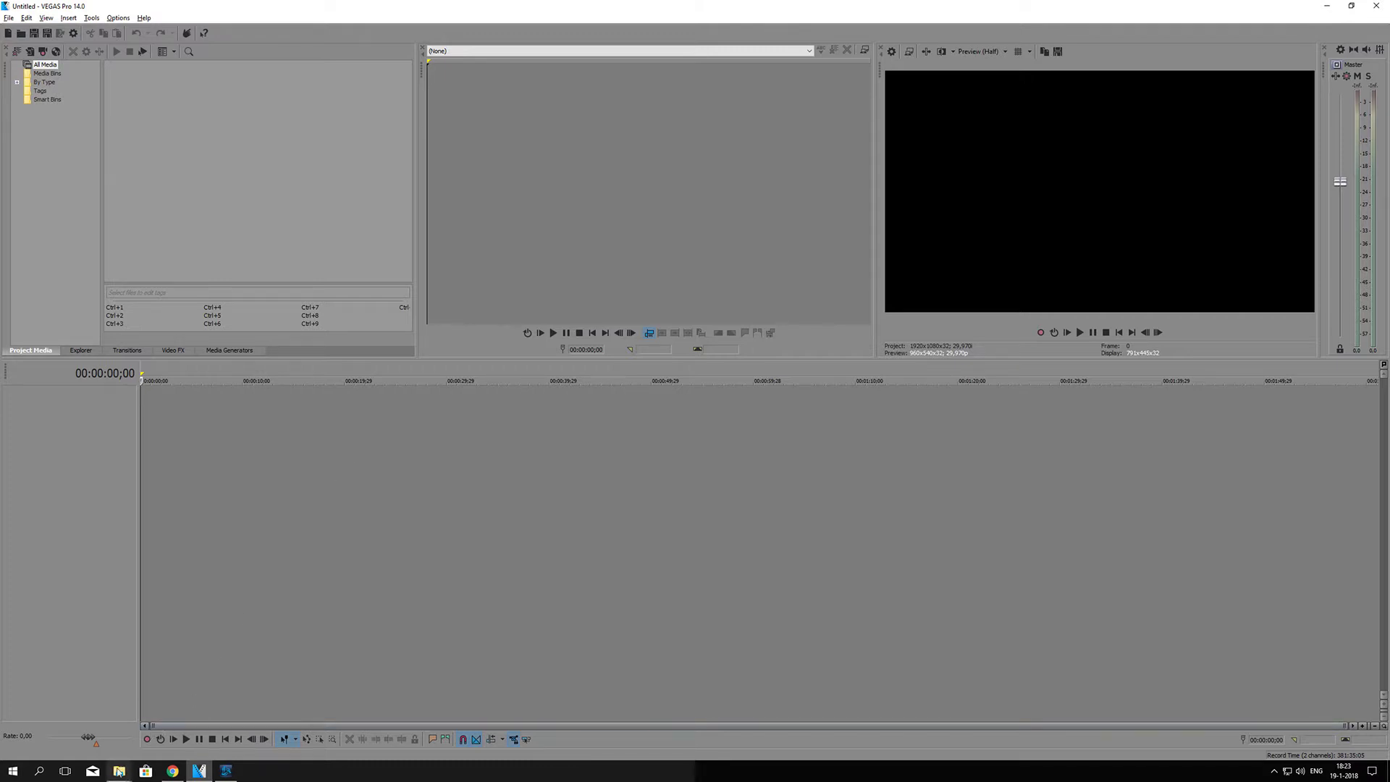
mouse_move(119, 770)
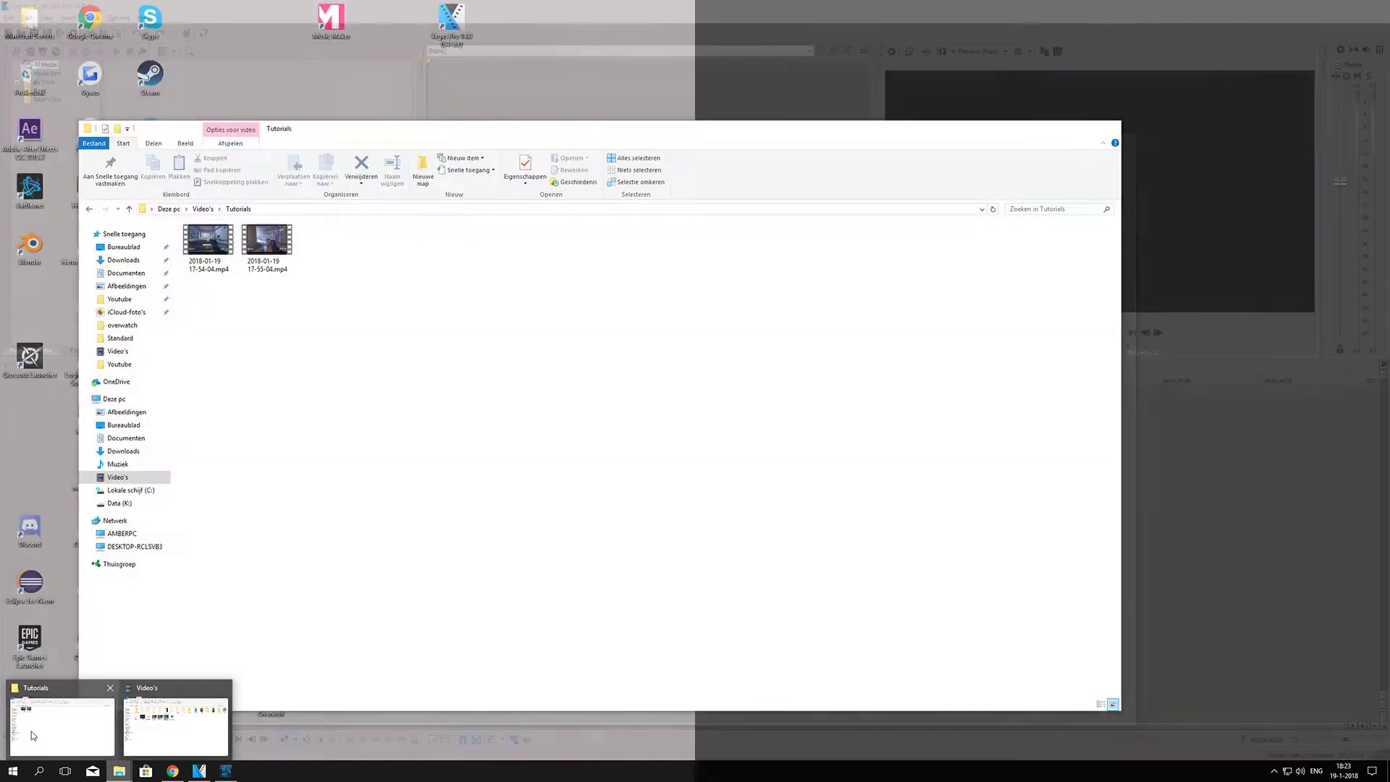
left_click(32, 731)
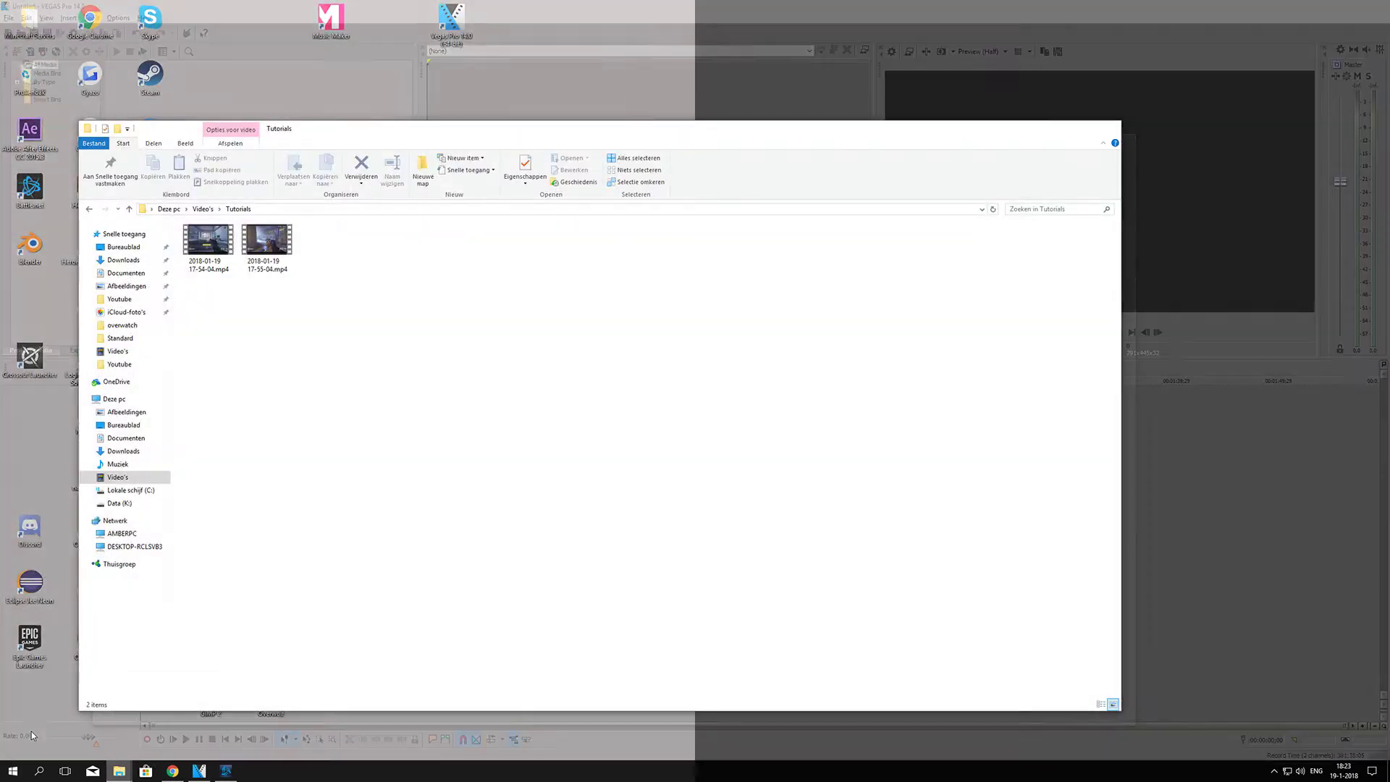
left_click_drag(244, 128, 506, 142)
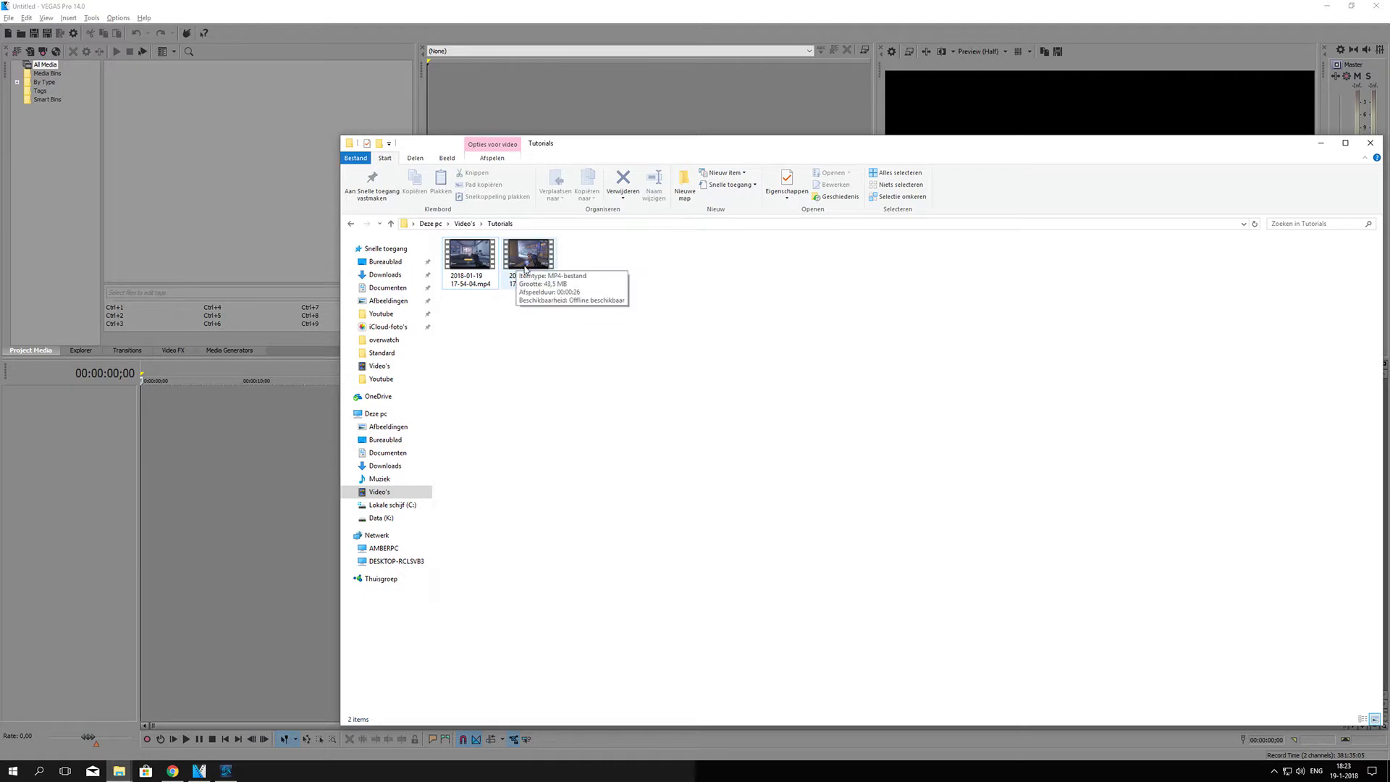
left_click(496, 274)
left_click(494, 312)
left_click_drag(474, 350, 536, 279)
left_click(478, 267)
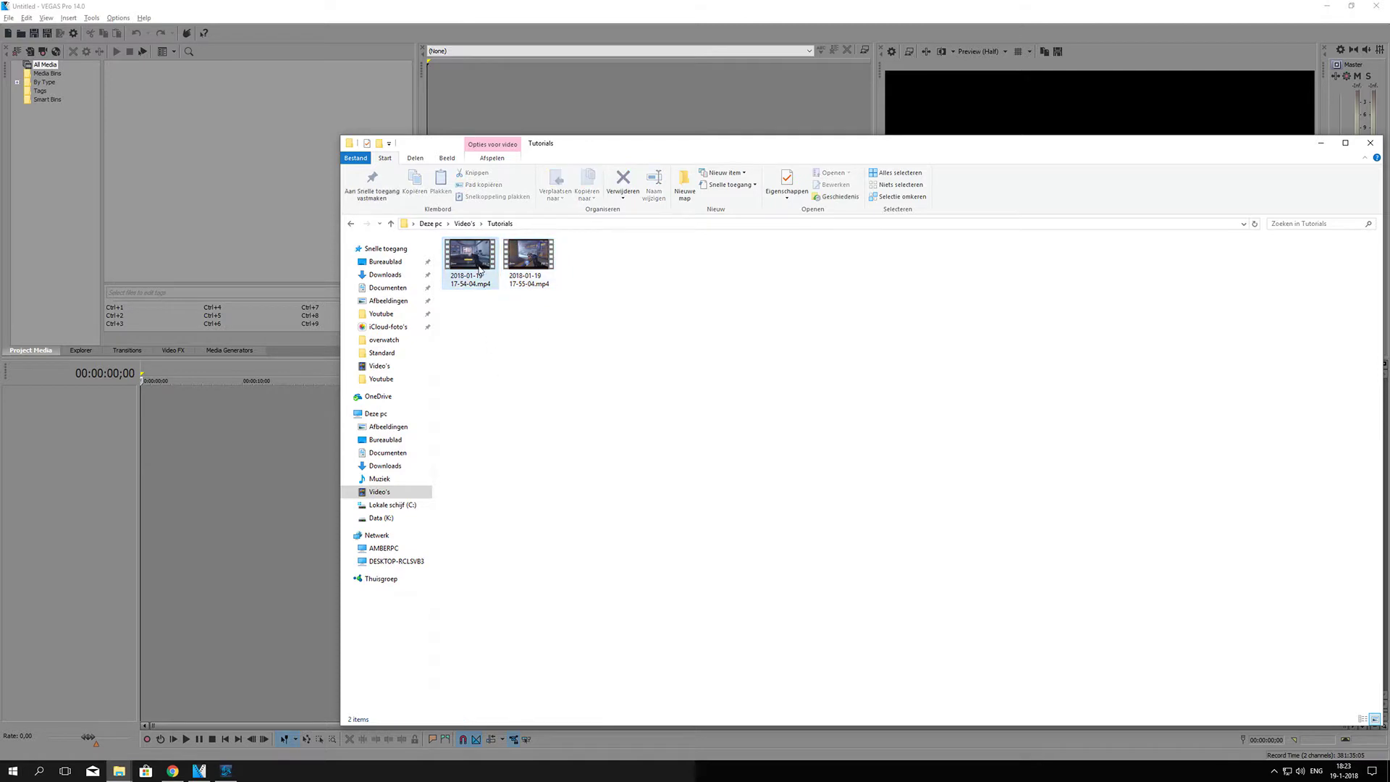
left_click_drag(479, 268, 192, 119)
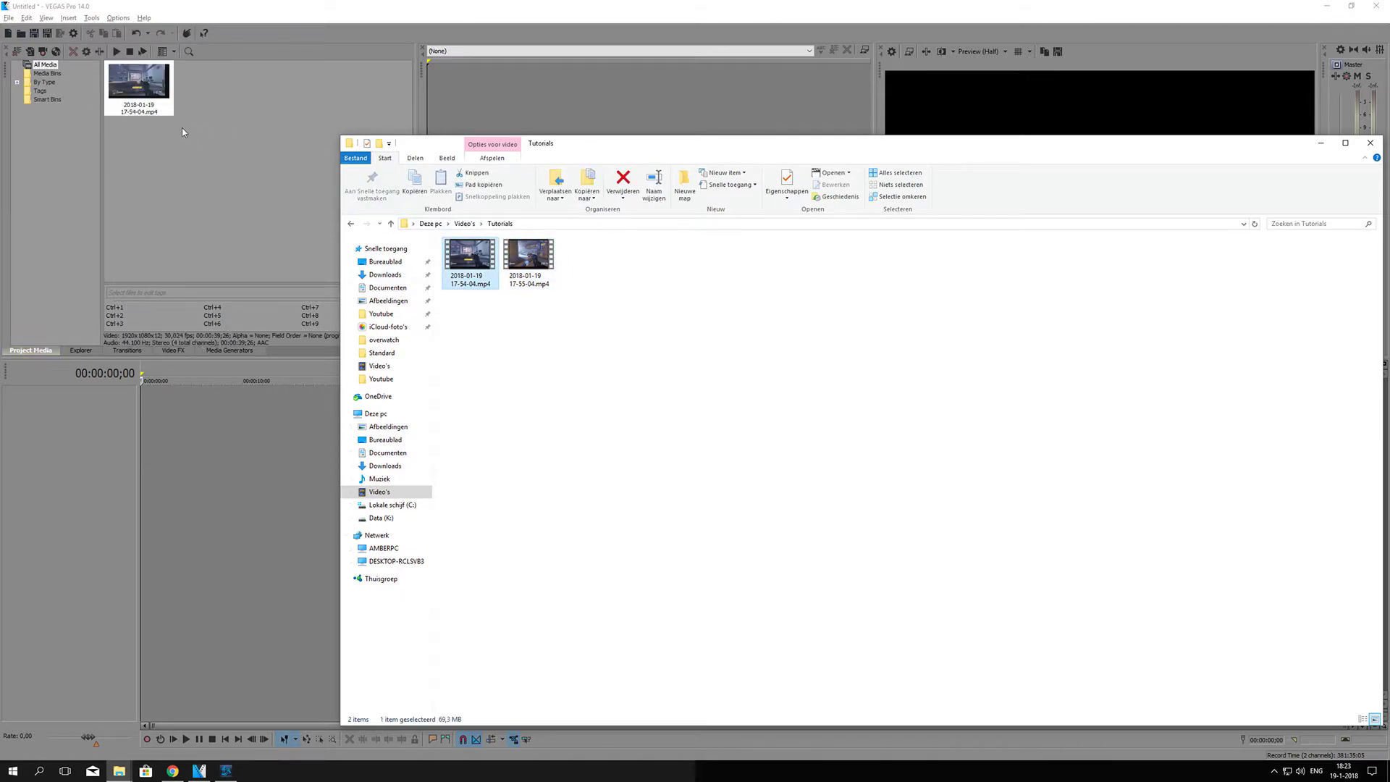
left_click(527, 258)
left_click_drag(527, 258, 242, 118)
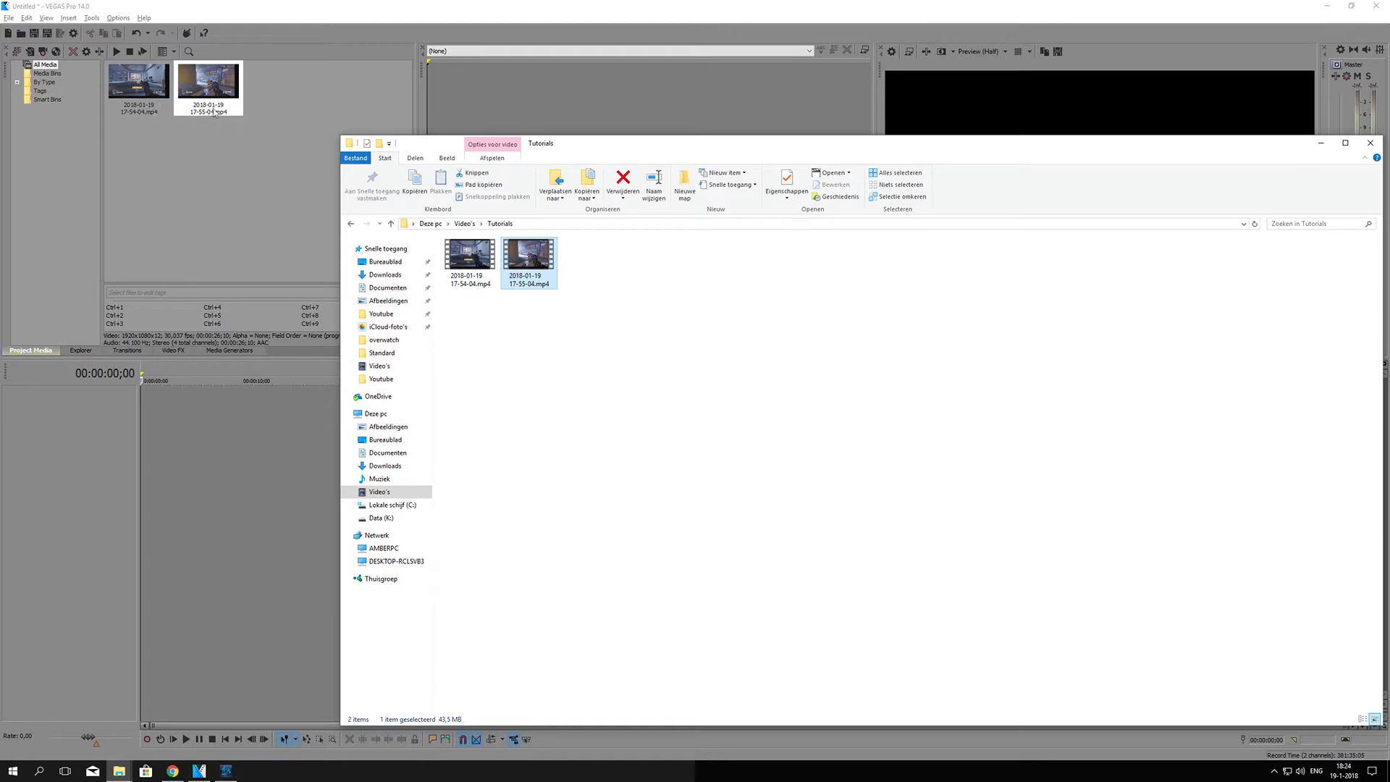
left_click(223, 185)
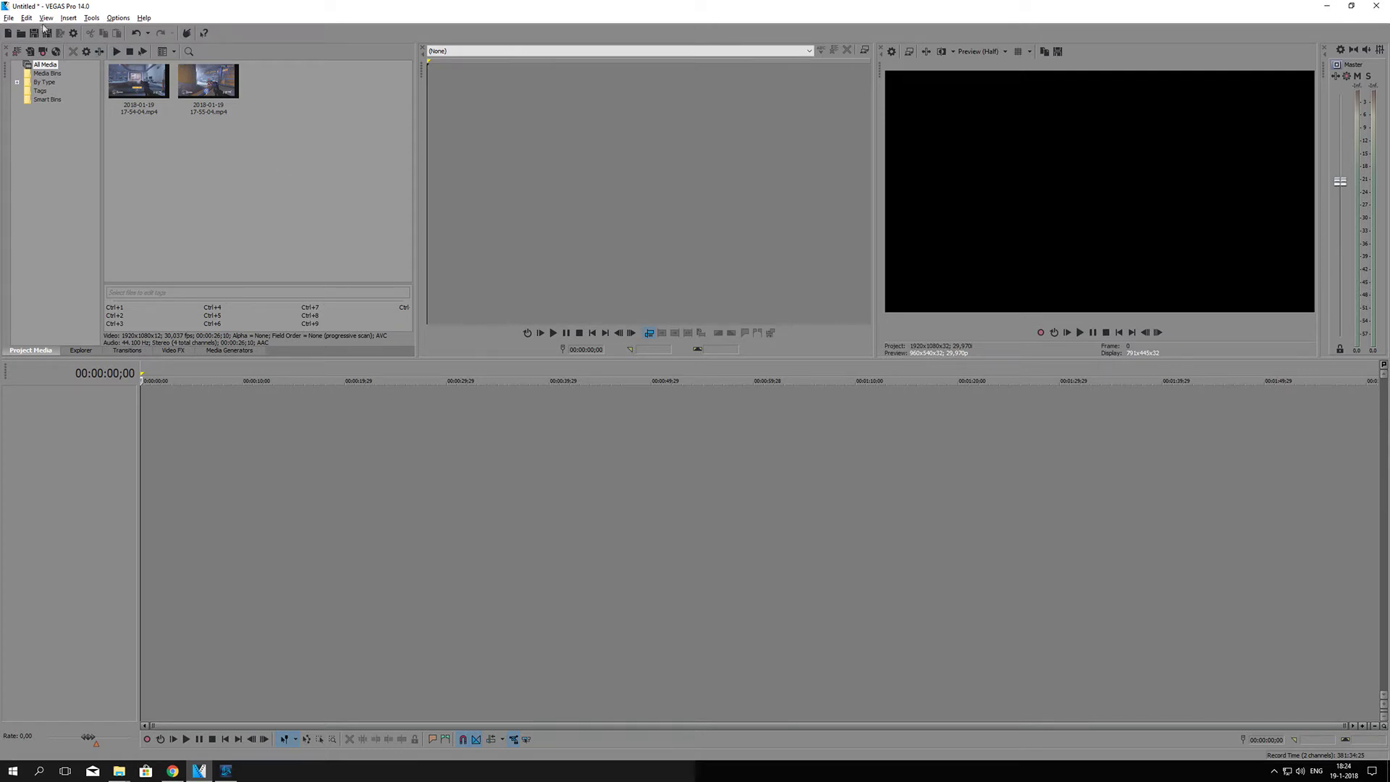
left_click(11, 19)
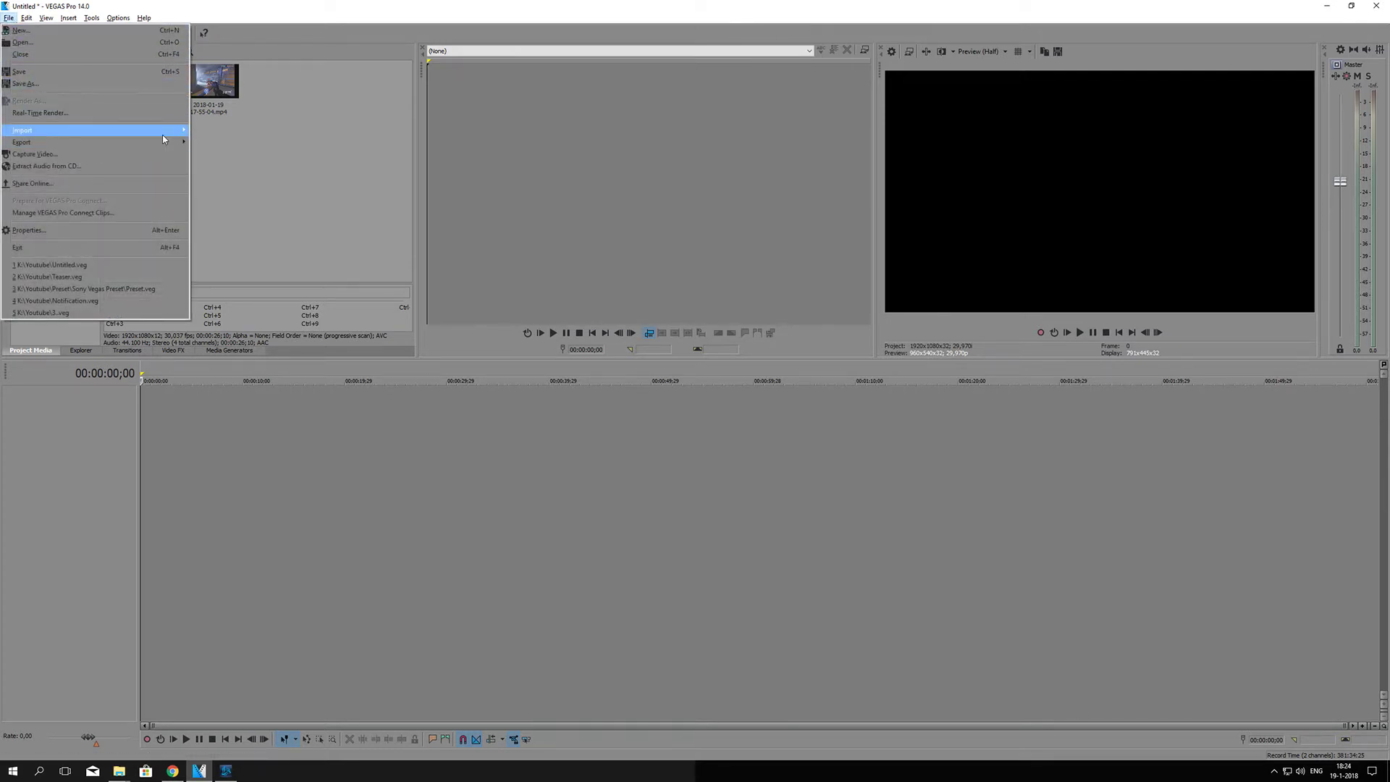
mouse_move(164, 131)
left_click(328, 98)
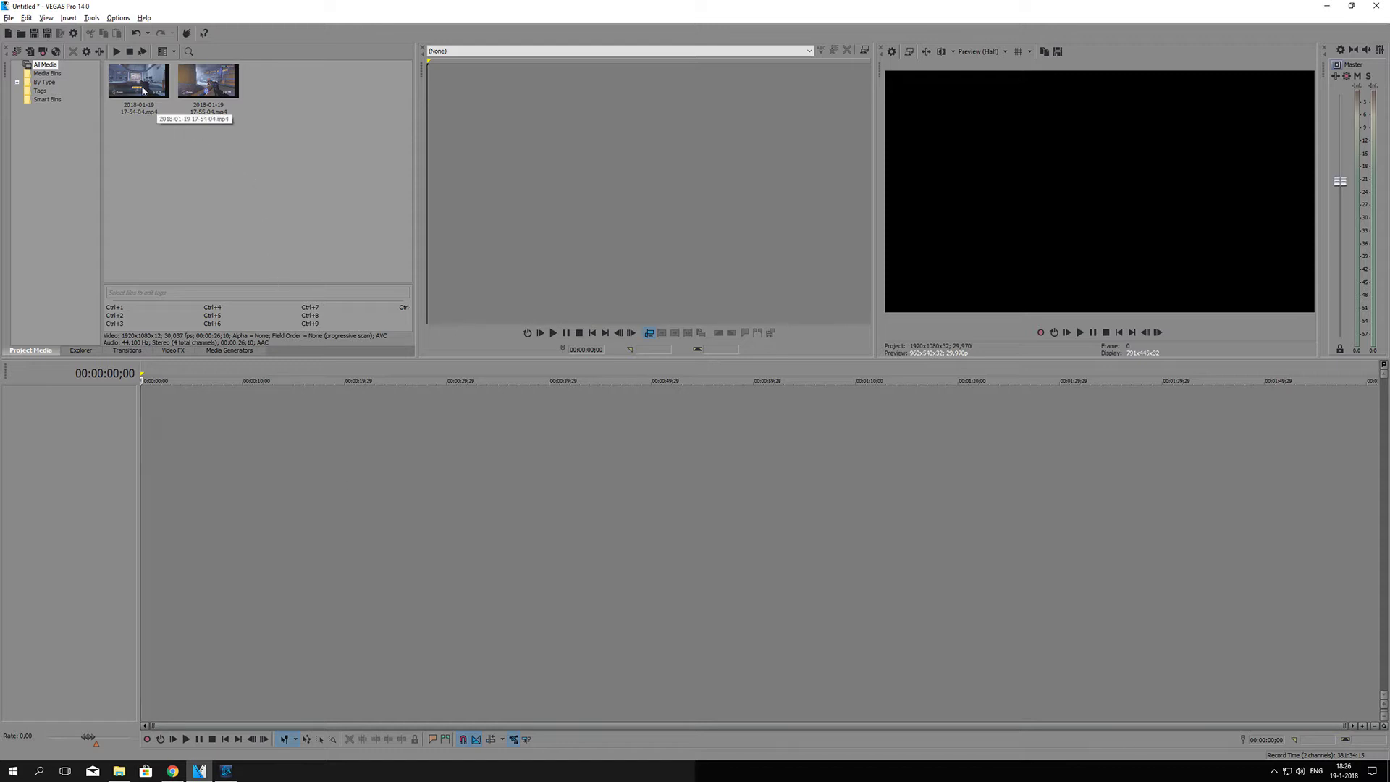
left_click_drag(142, 84, 237, 392)
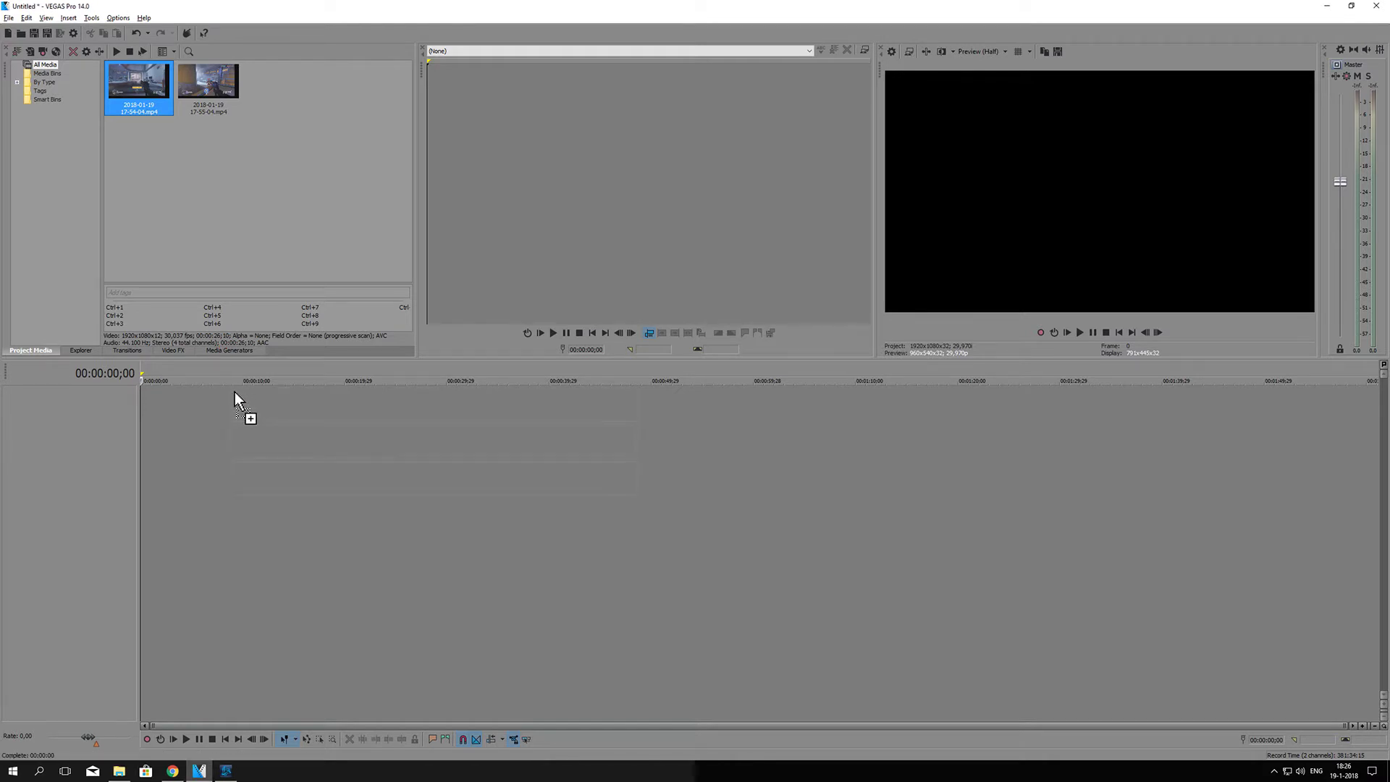
left_click_drag(170, 398, 141, 398)
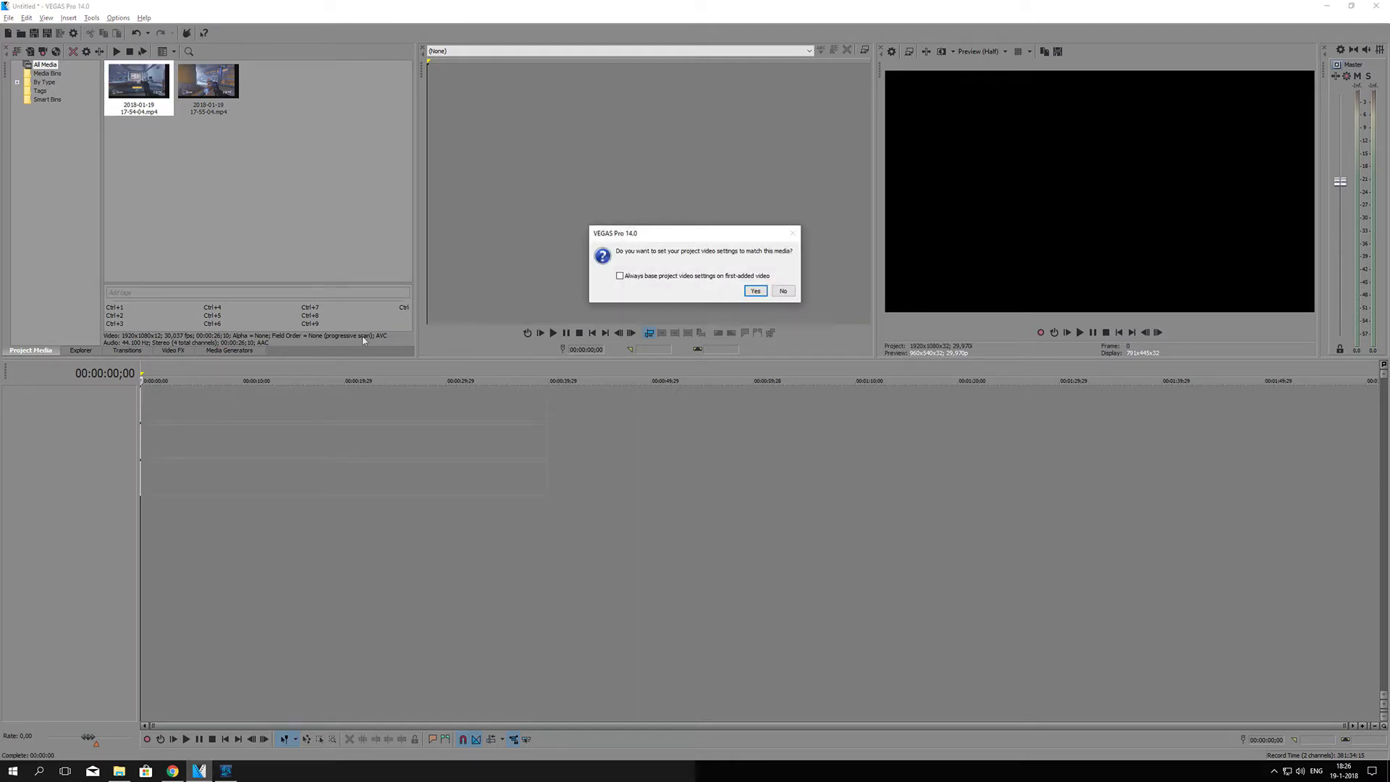
left_click(784, 291)
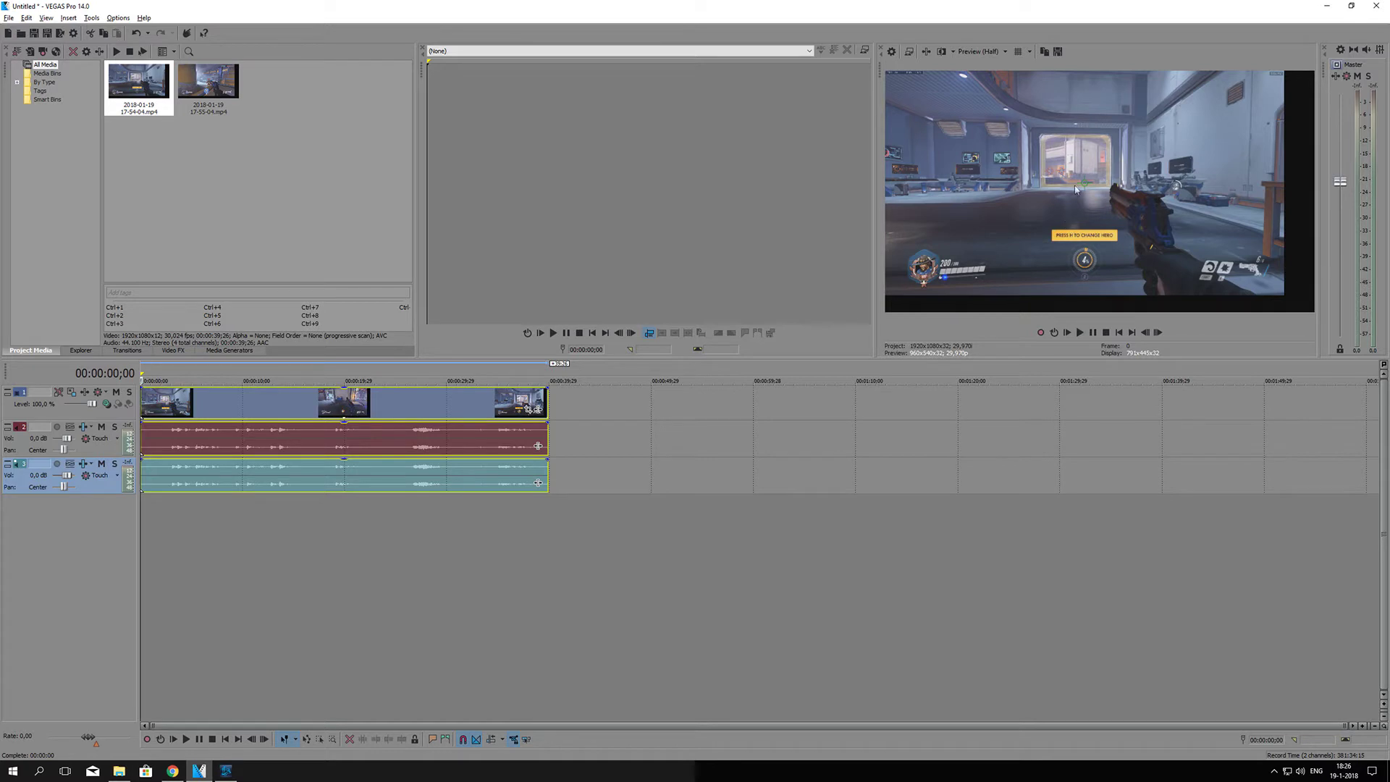
- Switch the video preview quality to Preview Full and return it to Preview Half
left_click(990, 55)
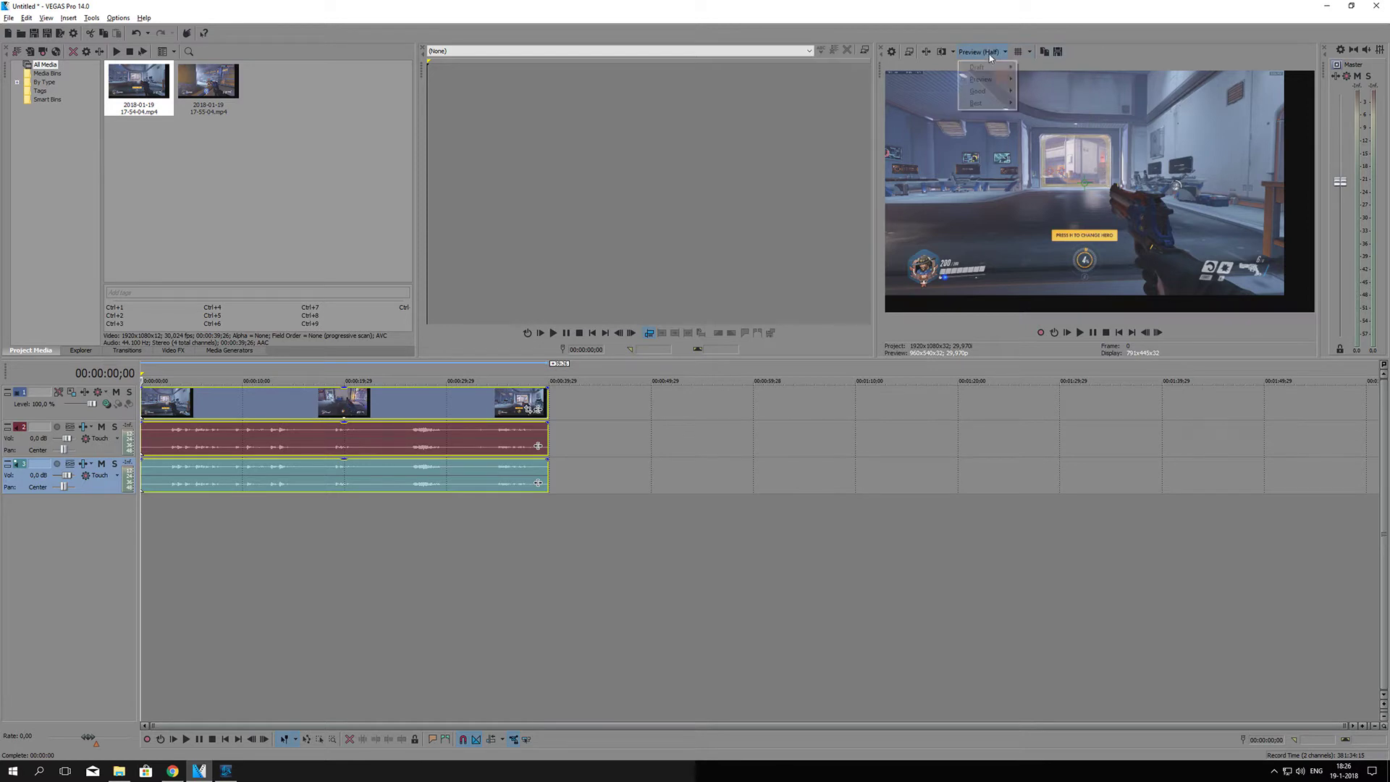
mouse_move(999, 83)
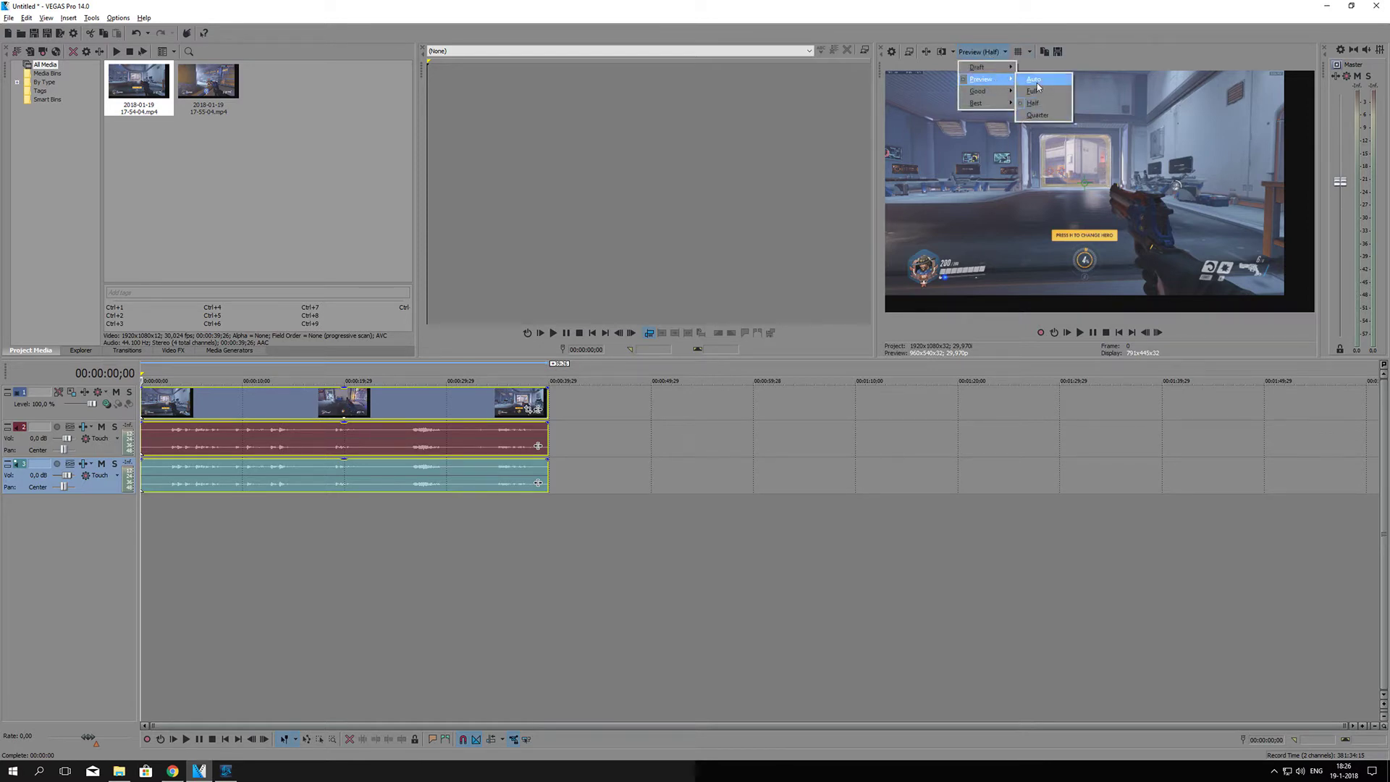
left_click(1033, 91)
left_click(990, 52)
mouse_move(998, 85)
left_click(1034, 103)
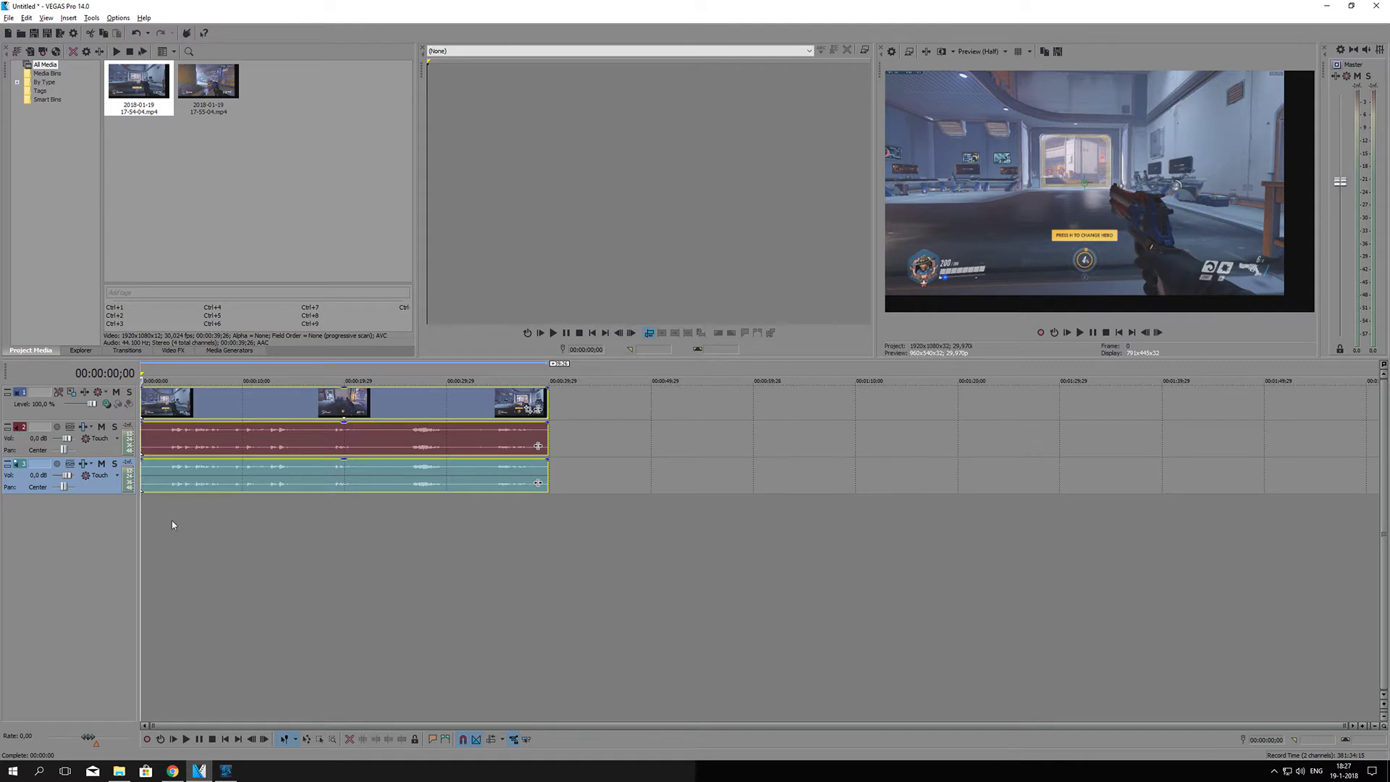
- Scrub the playhead through the clip on the timeline to examine its footage
left_click(198, 531)
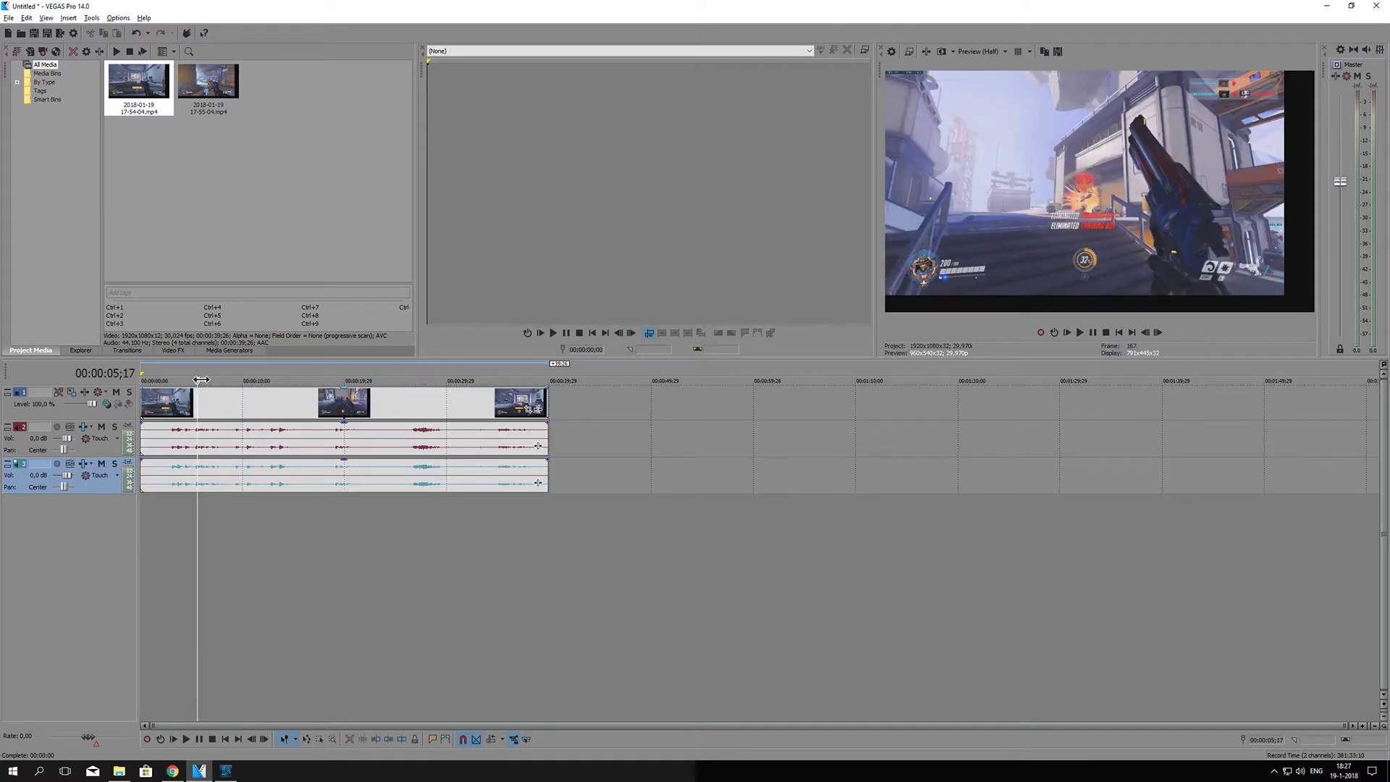
left_click(236, 542)
left_click(388, 536)
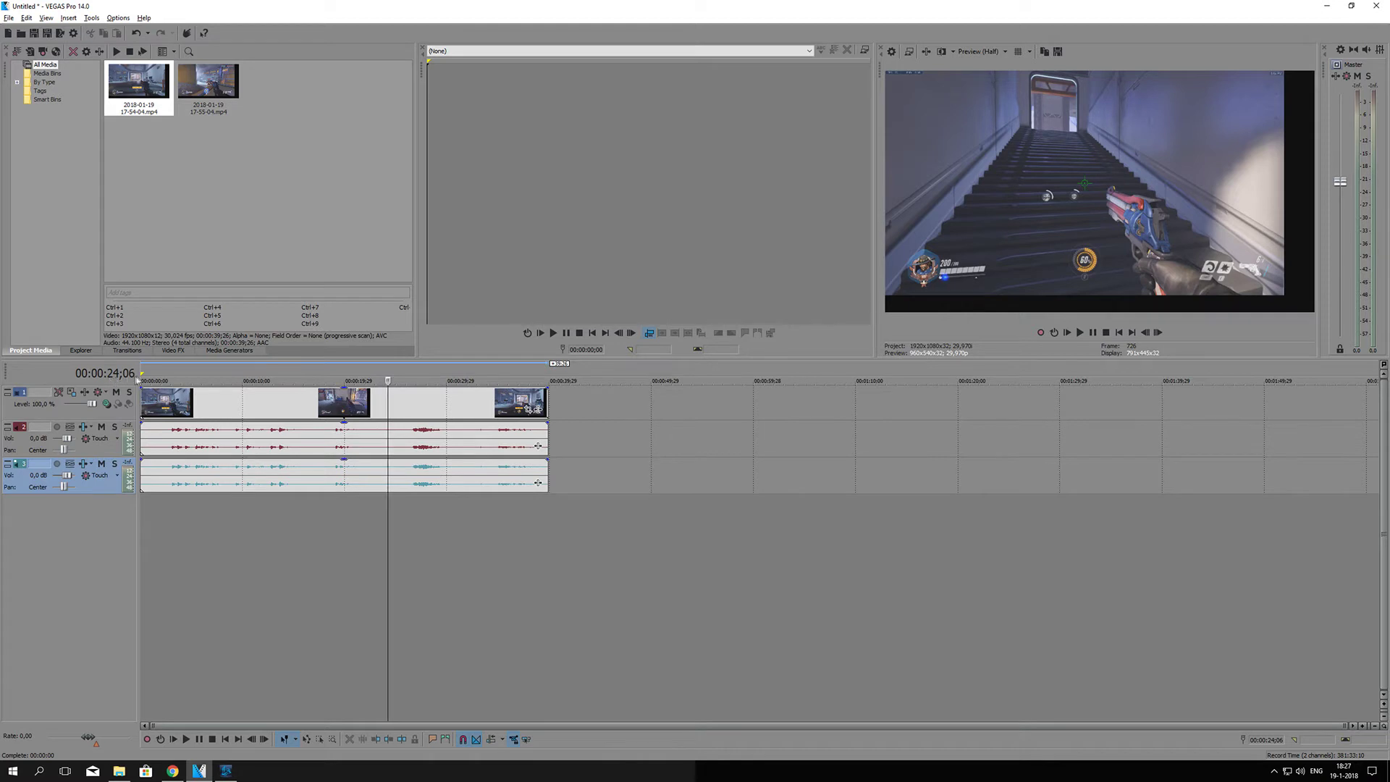
left_click_drag(391, 527, 372, 564)
left_click(399, 414)
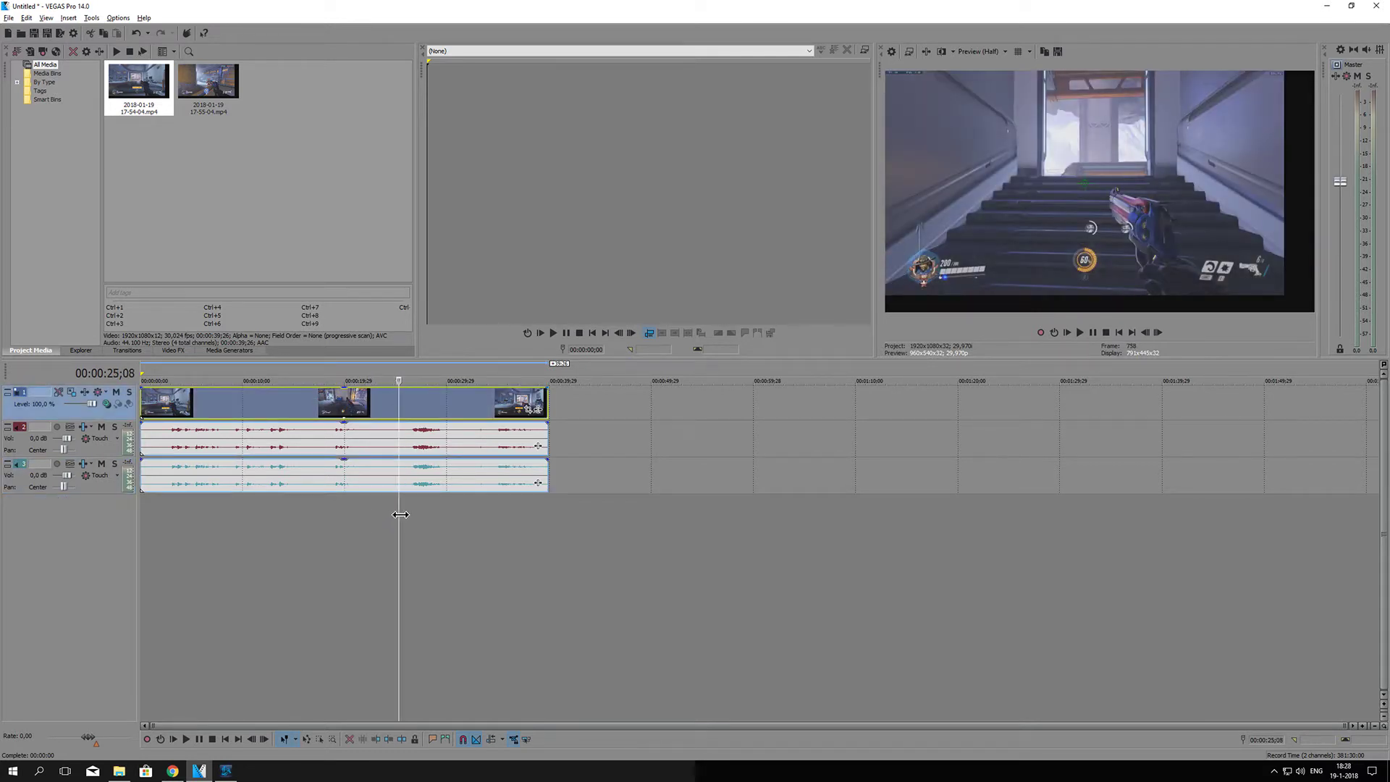
left_click_drag(399, 515, 302, 526)
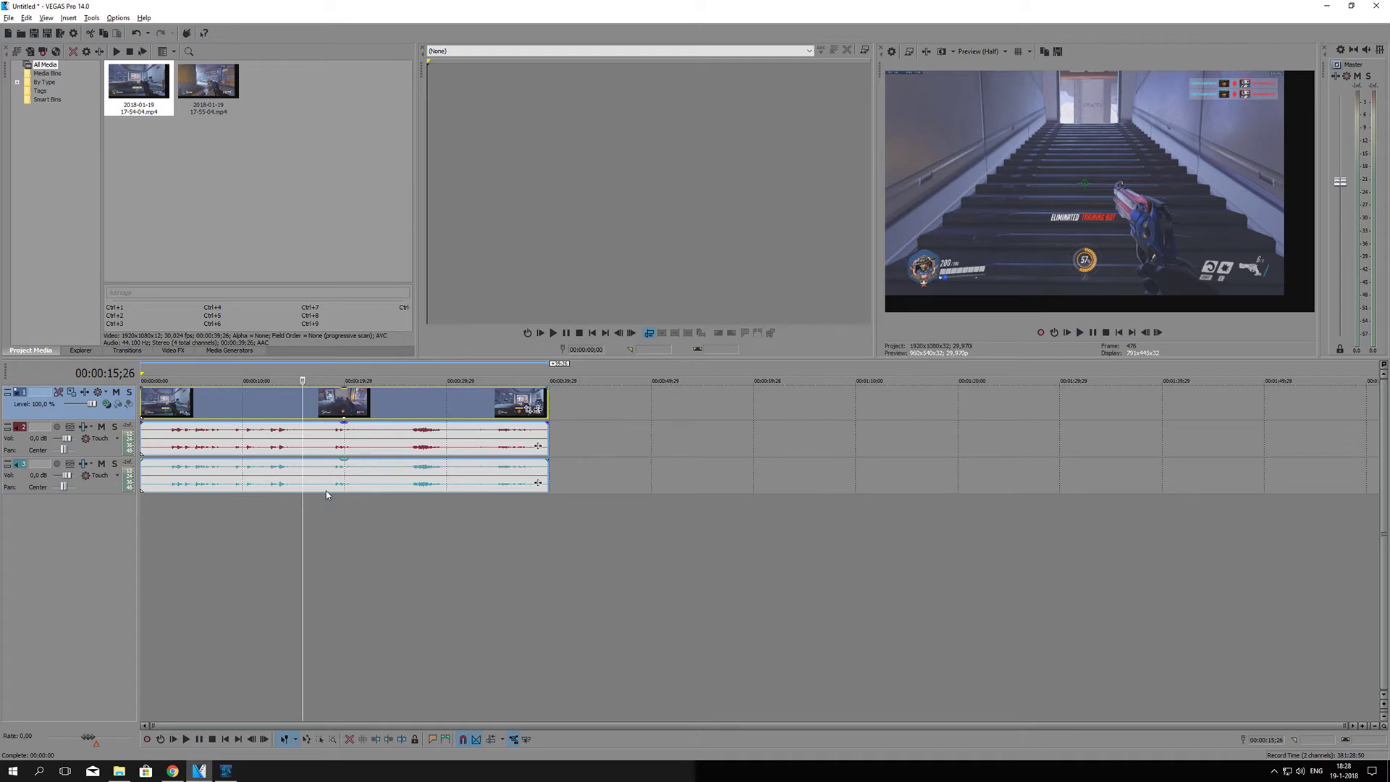
- Split the clip and its audio on the timeline at about 00:00:15;28
right_click(307, 413)
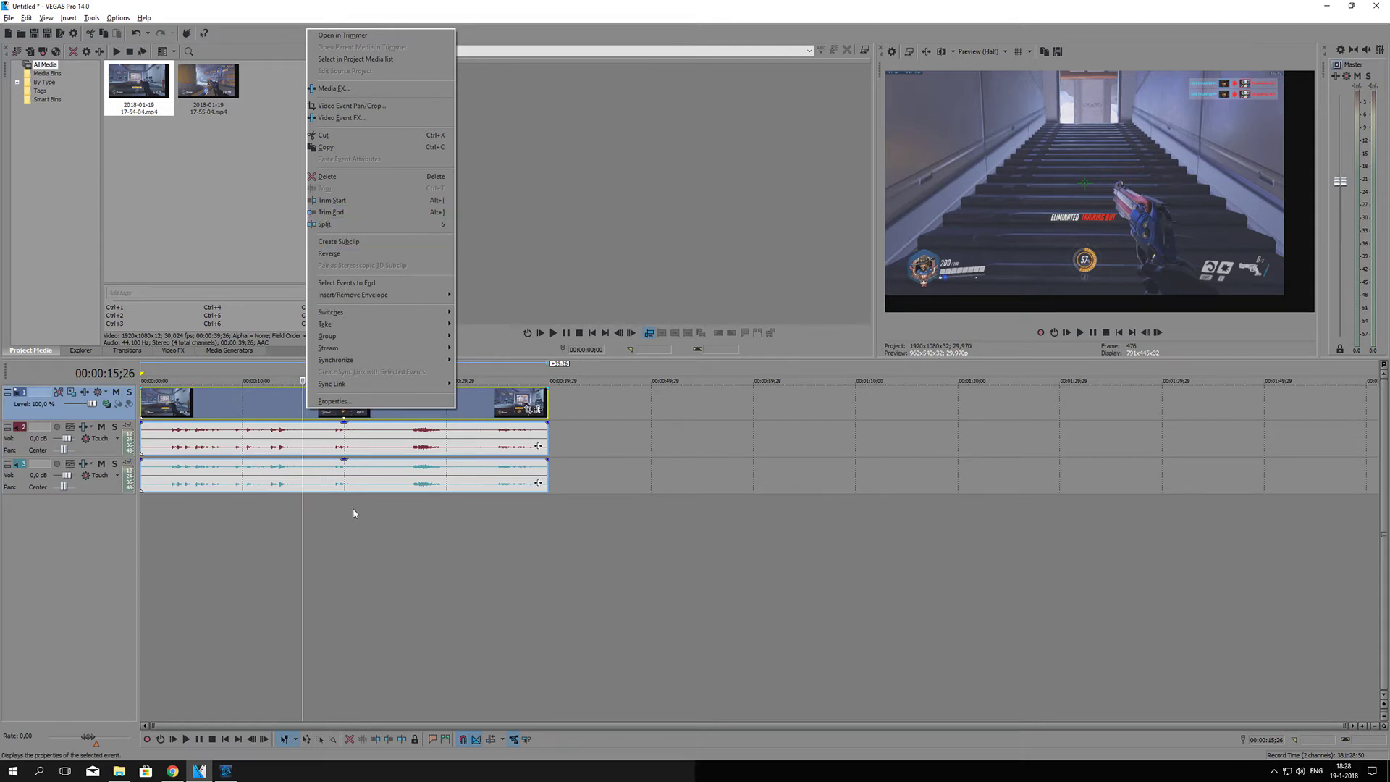
left_click(301, 526)
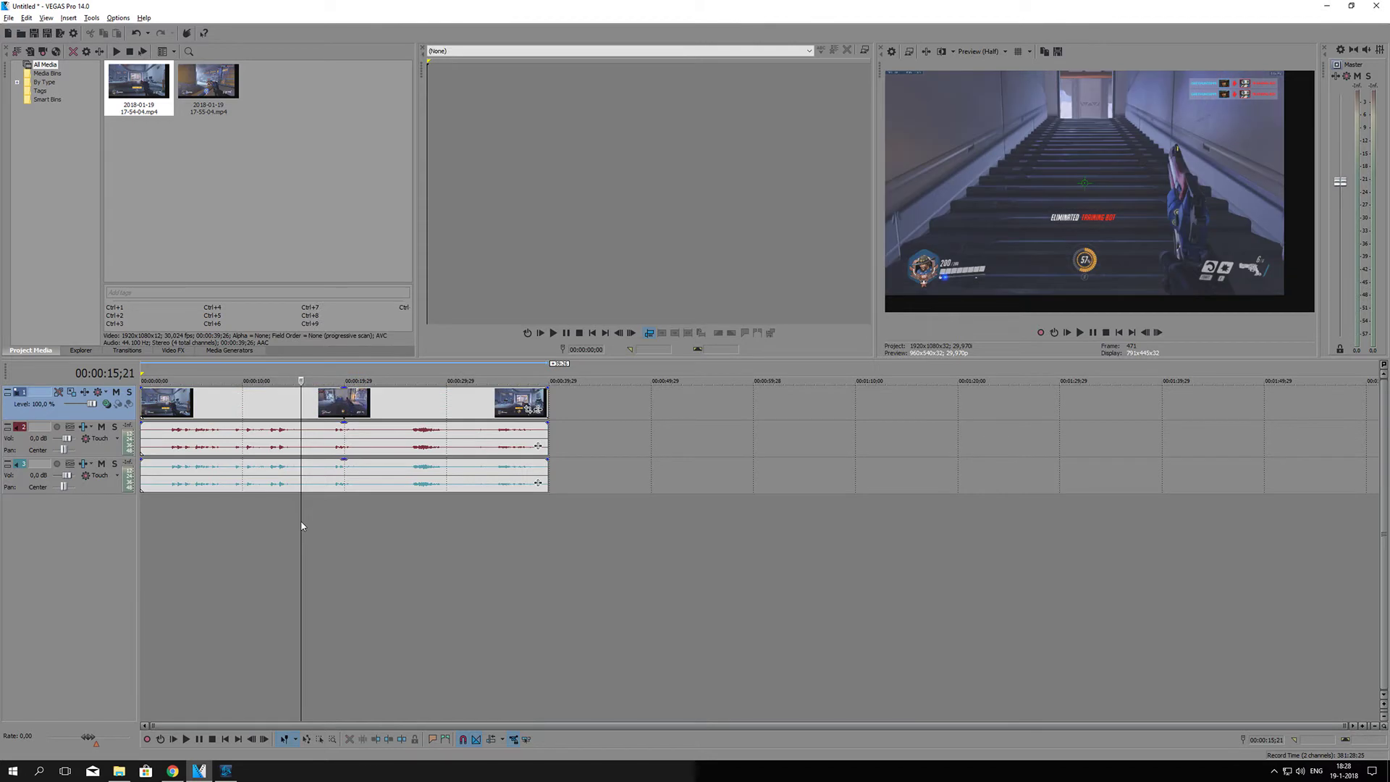
left_click_drag(302, 526, 304, 522)
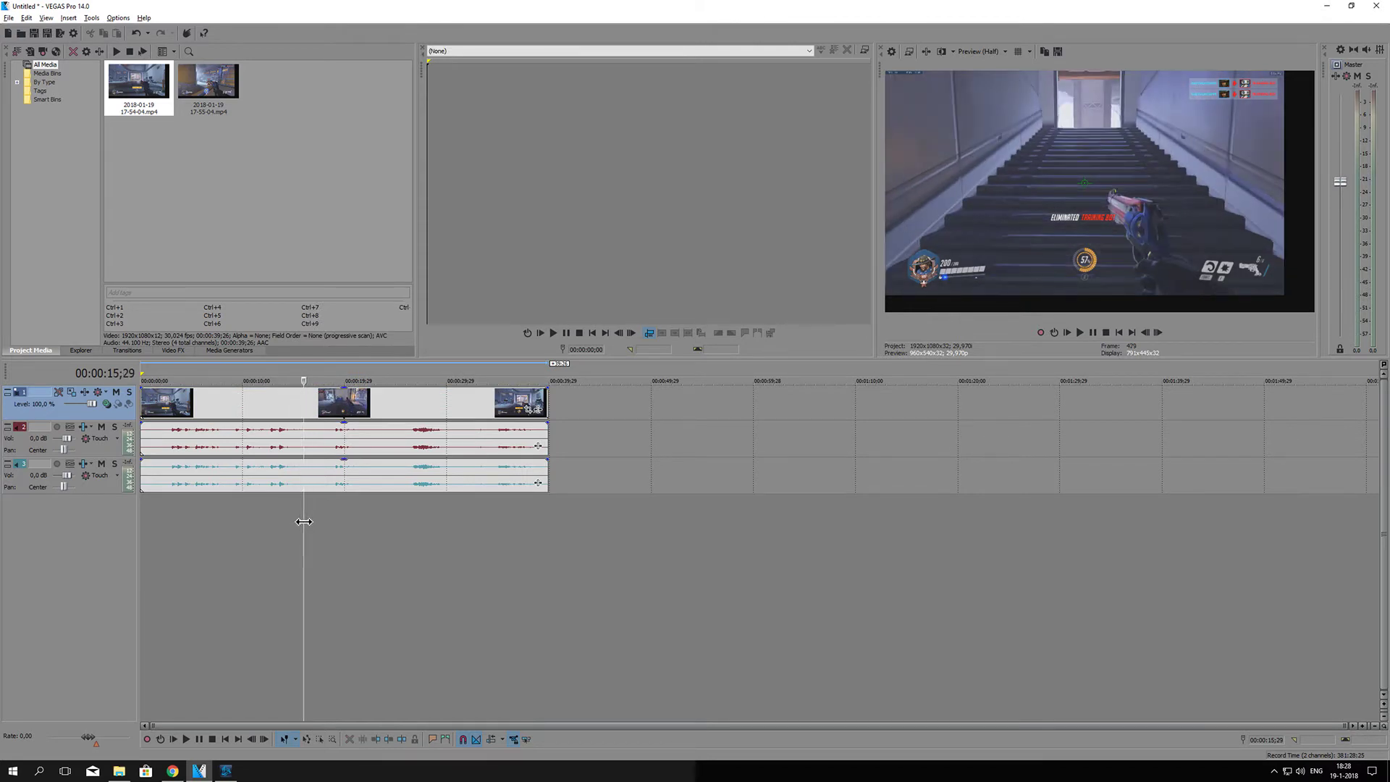
left_click(304, 403)
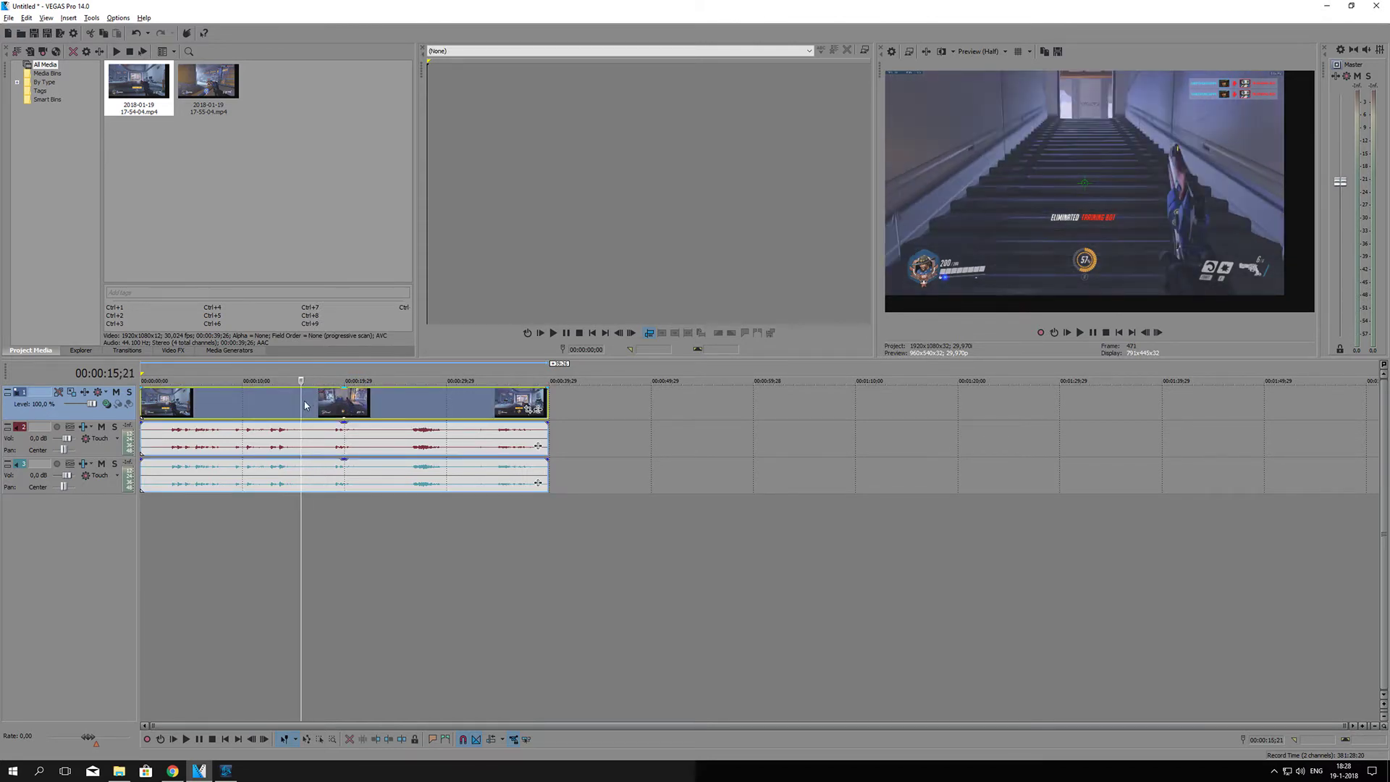
key("s")
- Split the remaining part after the first cut at 00:00:24;16
mouse_move(366, 407)
left_mouse_down()
mouse_move(879, 413)
mouse_move(365, 413)
left_mouse_up()
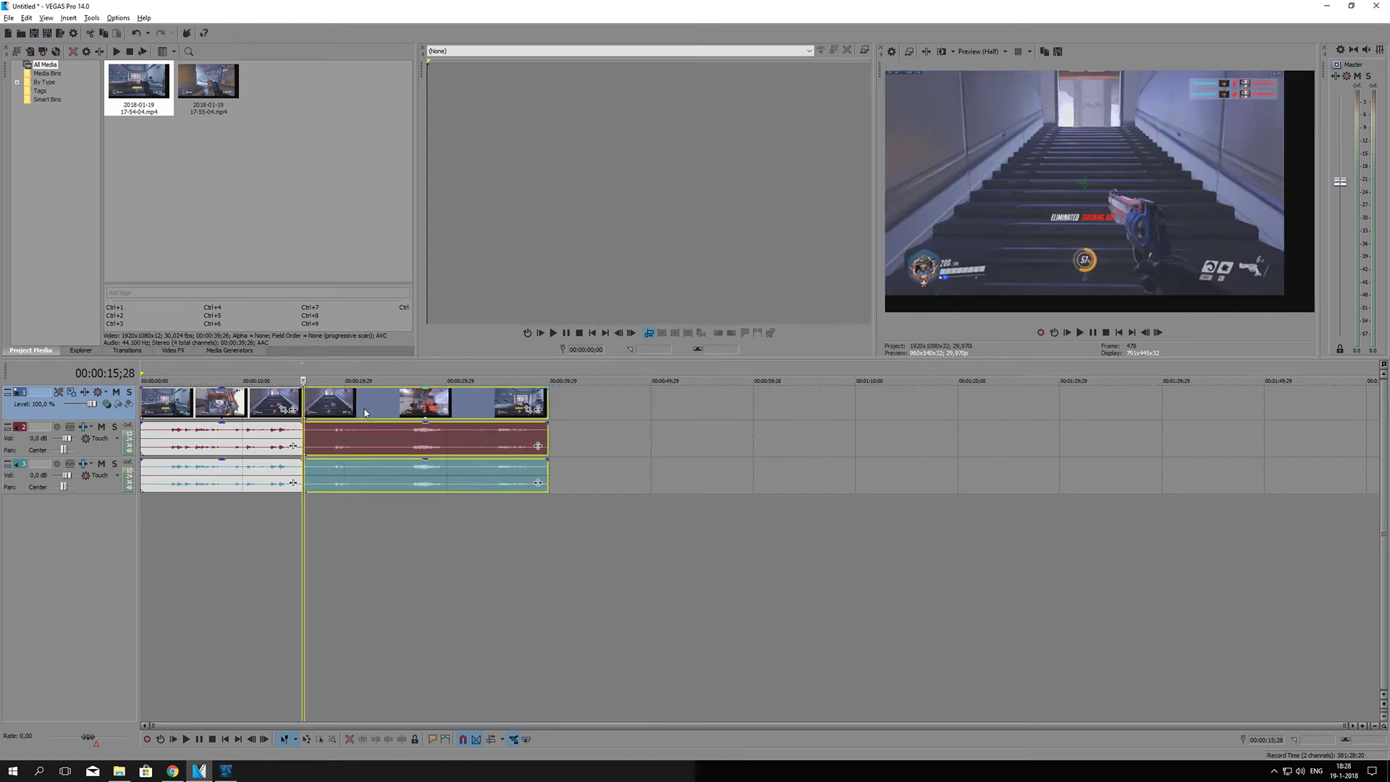
left_click_drag(305, 548, 390, 551)
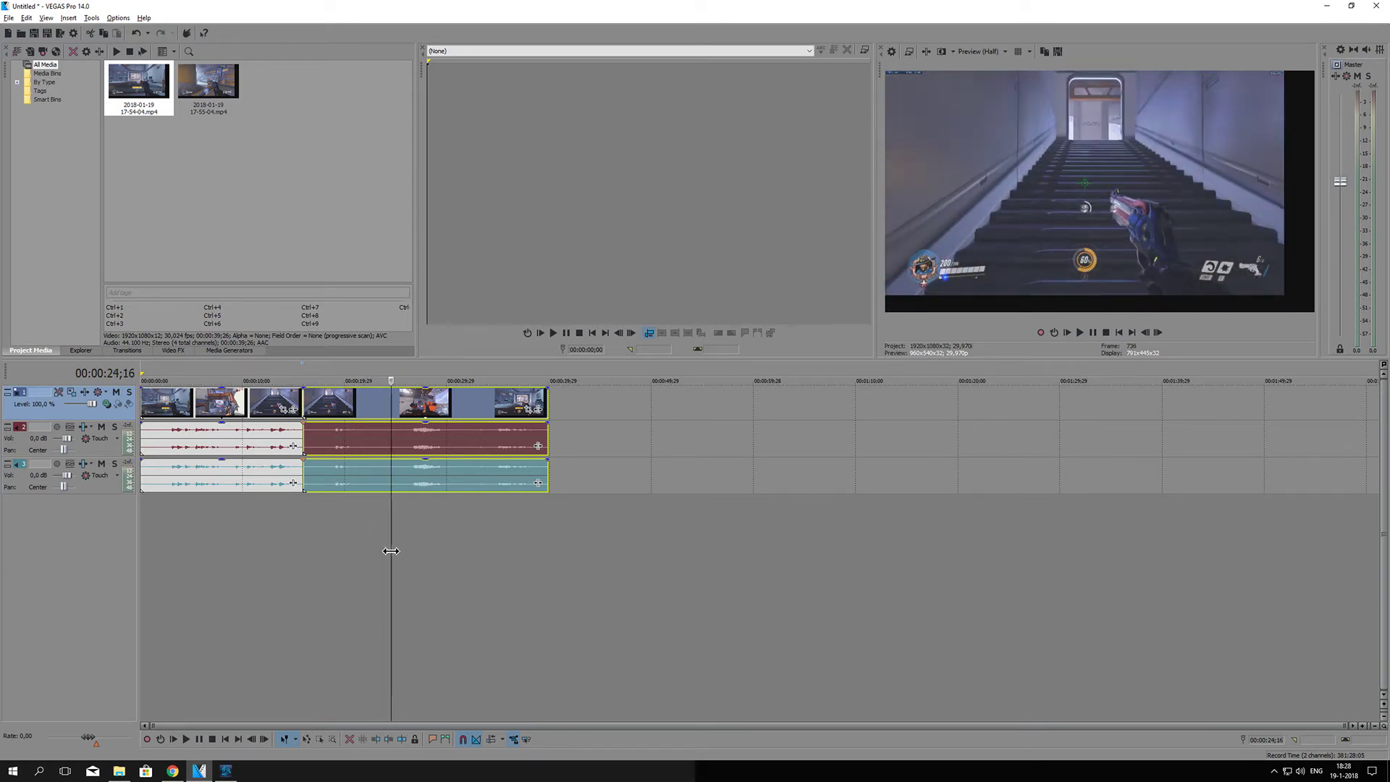
key("s")
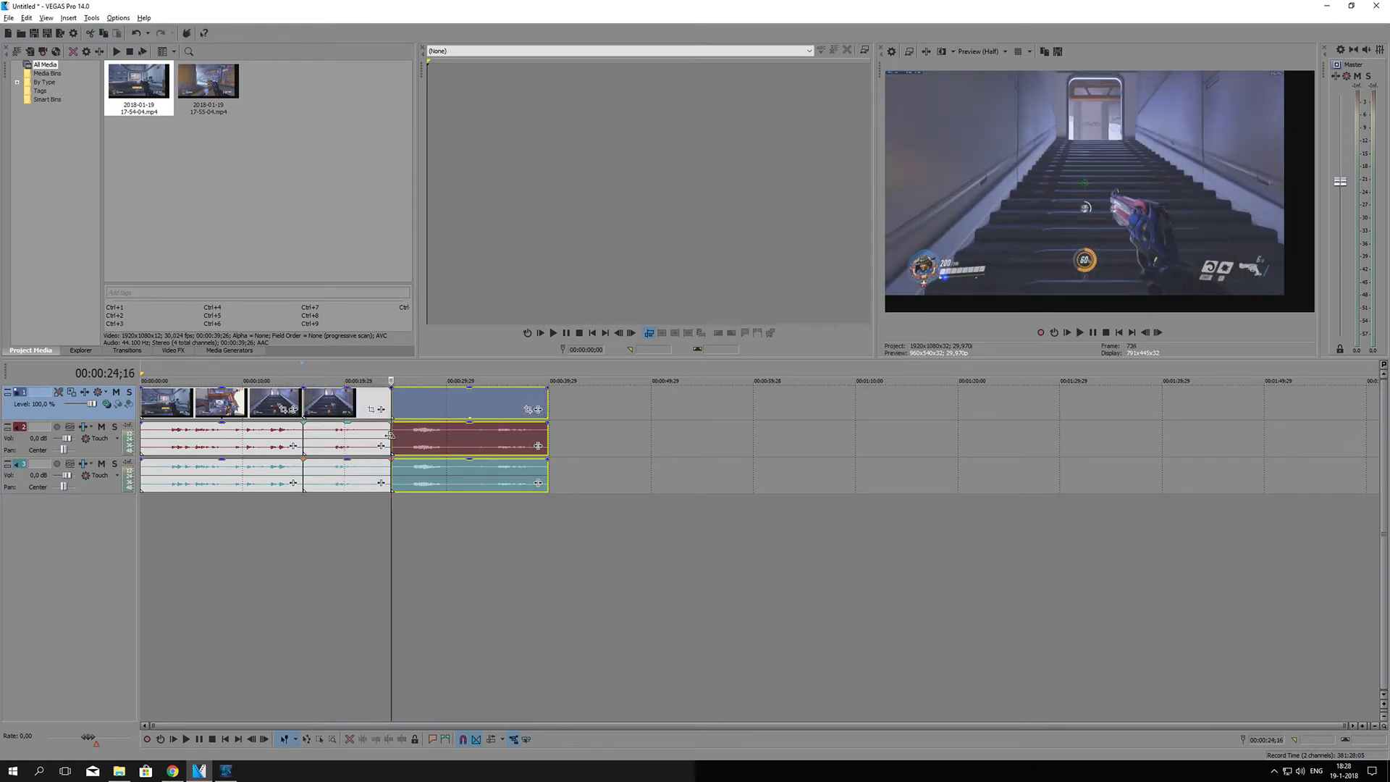
- Delete the middle segment between the two cuts and undo the deletion
left_click(330, 404)
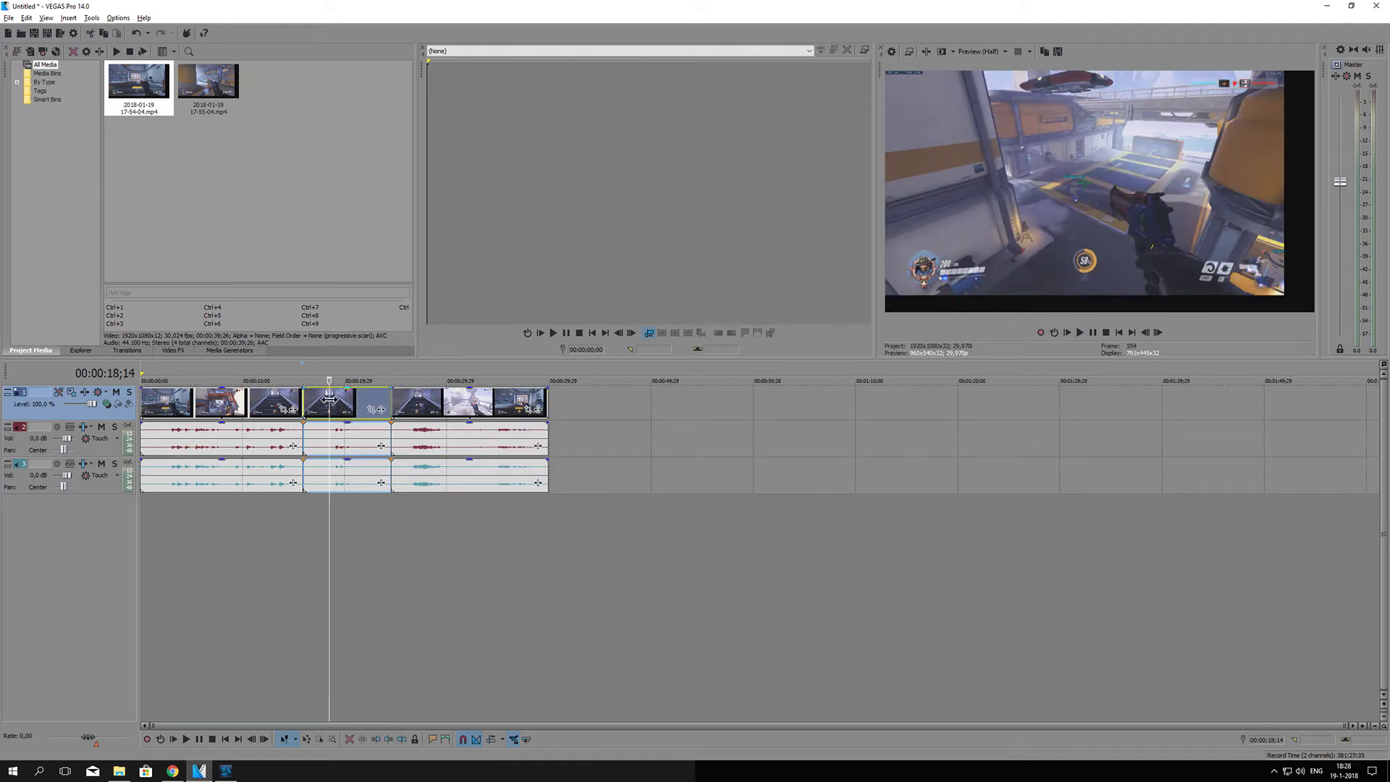
key("Delete")
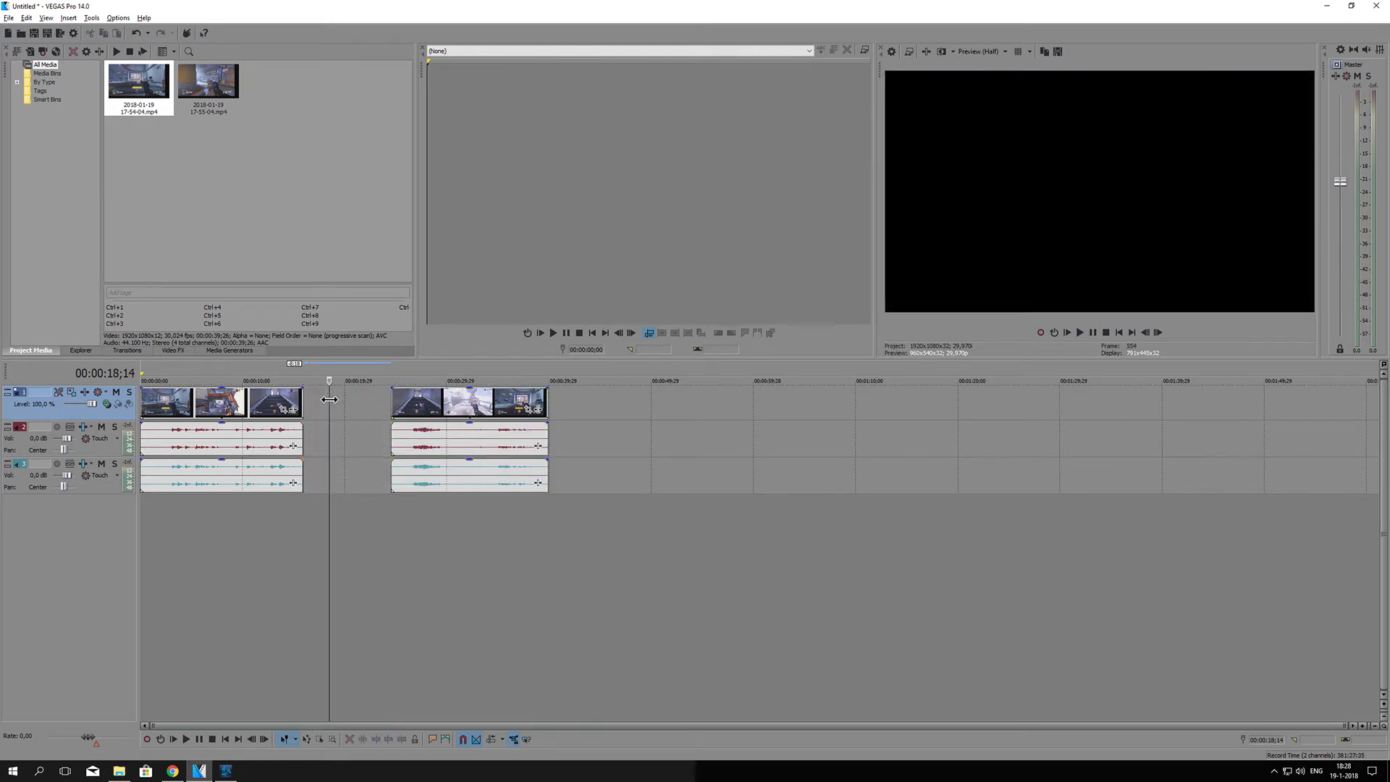
key("ctrl+z")
- Move the middle segment out to around the 00:01:29;29 mark and close the gap by placing the last segment directly after the first
left_click_drag(348, 407, 844, 409)
left_click_drag(943, 408, 1067, 400)
left_click_drag(459, 417, 402, 401)
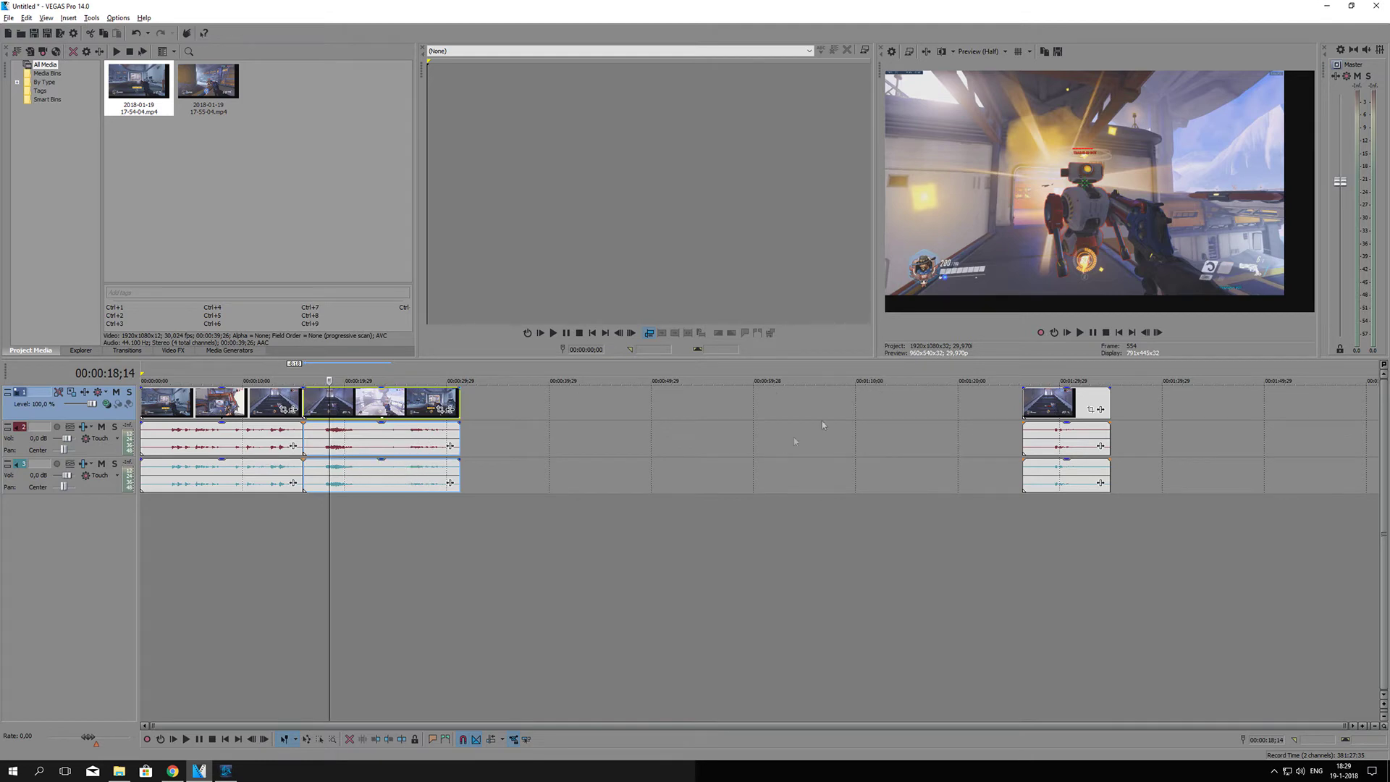
- Select the second segment's video event and its two audio events in turn, finishing on the upper audio track
left_click(391, 403)
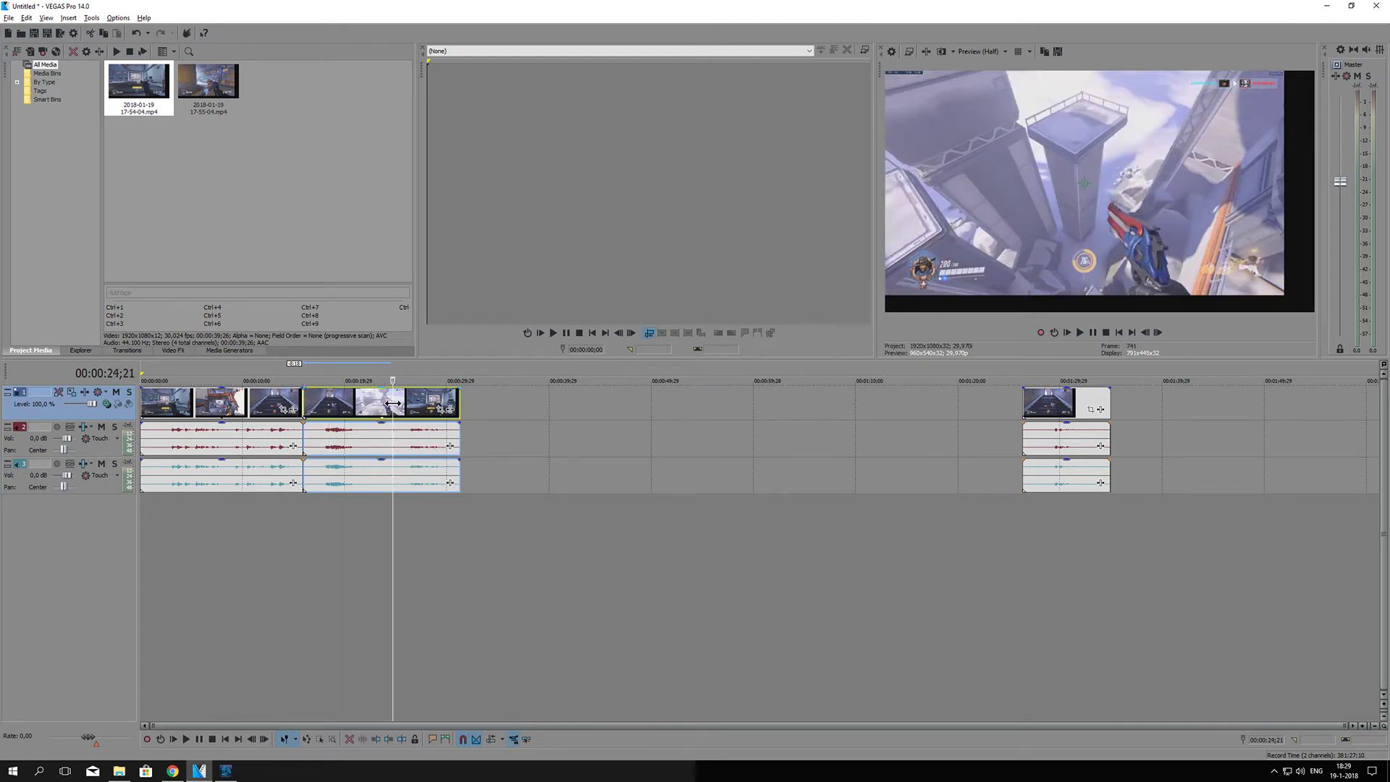
left_click(358, 435)
left_click(367, 476)
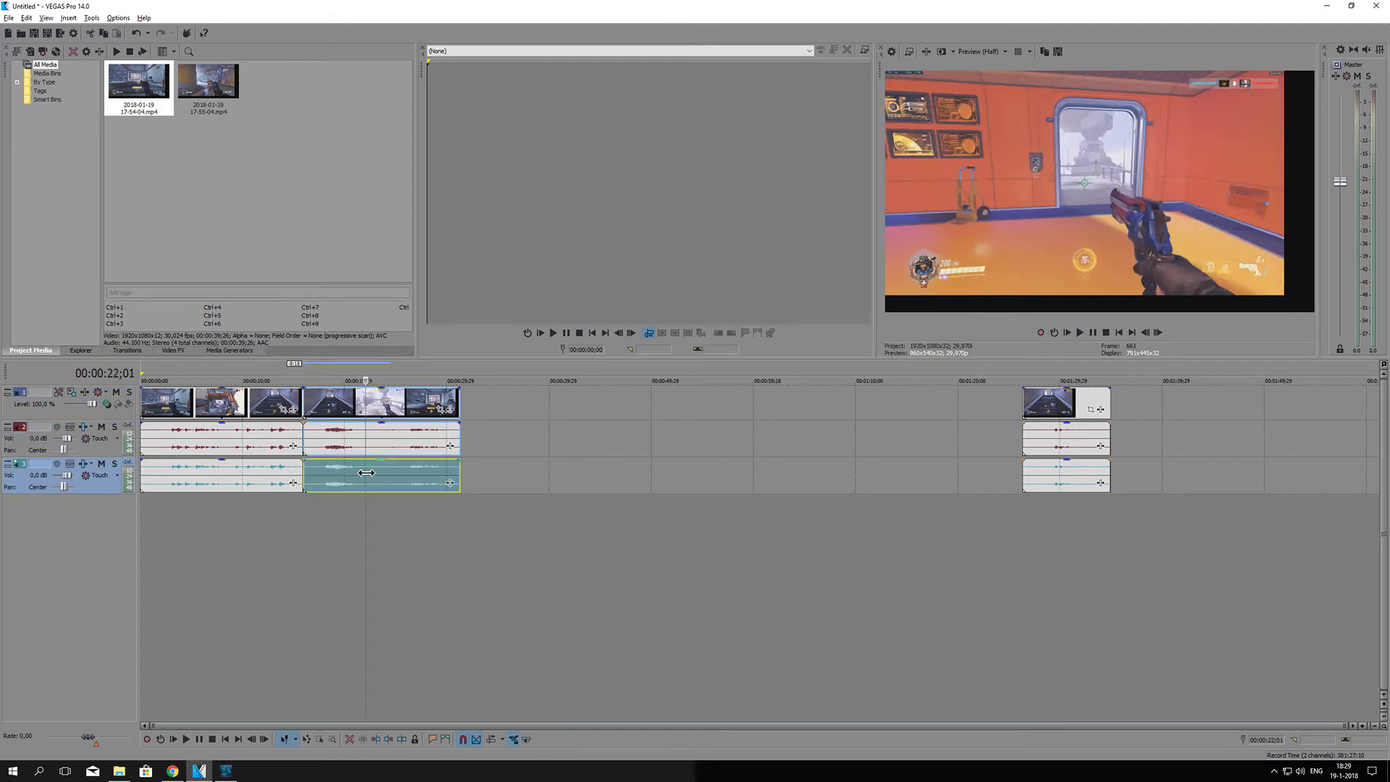
left_click(352, 445)
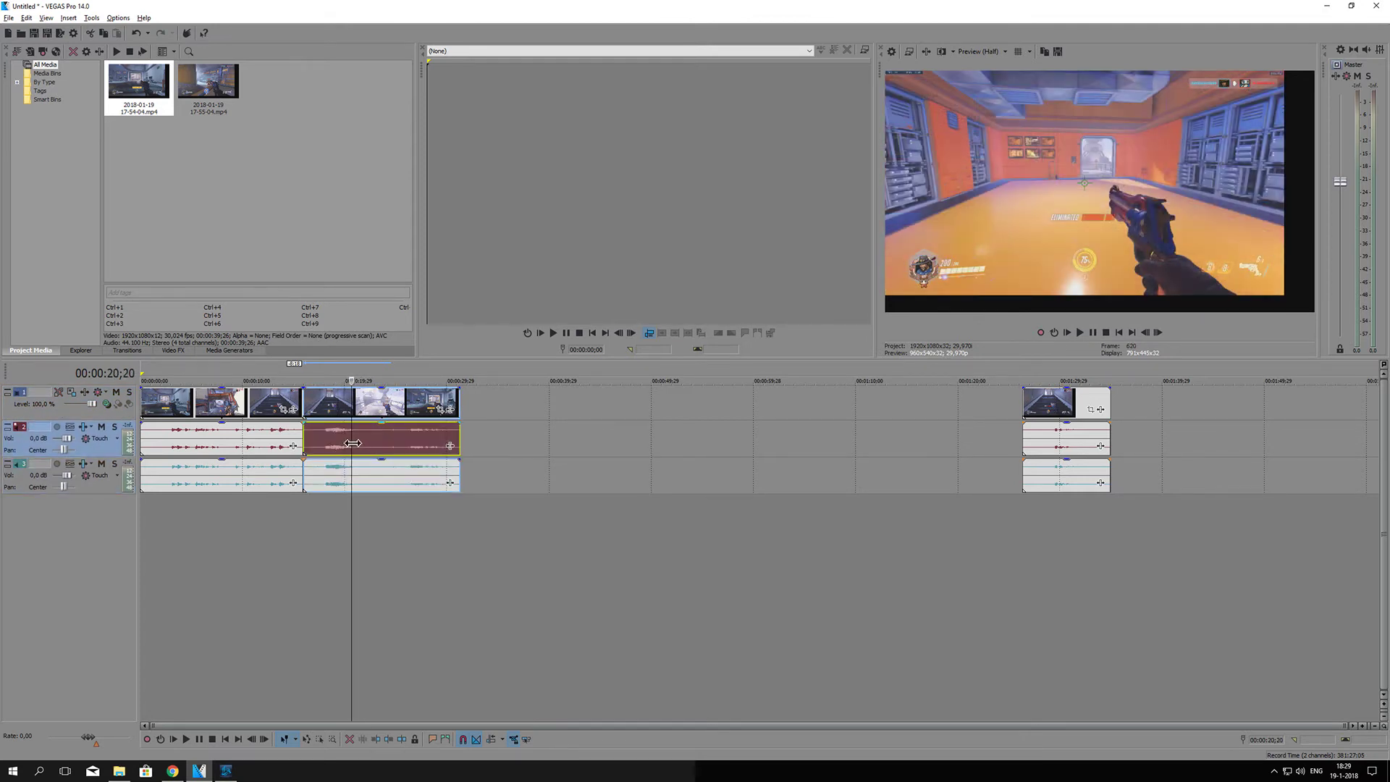
- Scrub around the join between the first and second segments, play the timeline across it and pause in the second segment
left_click(360, 487)
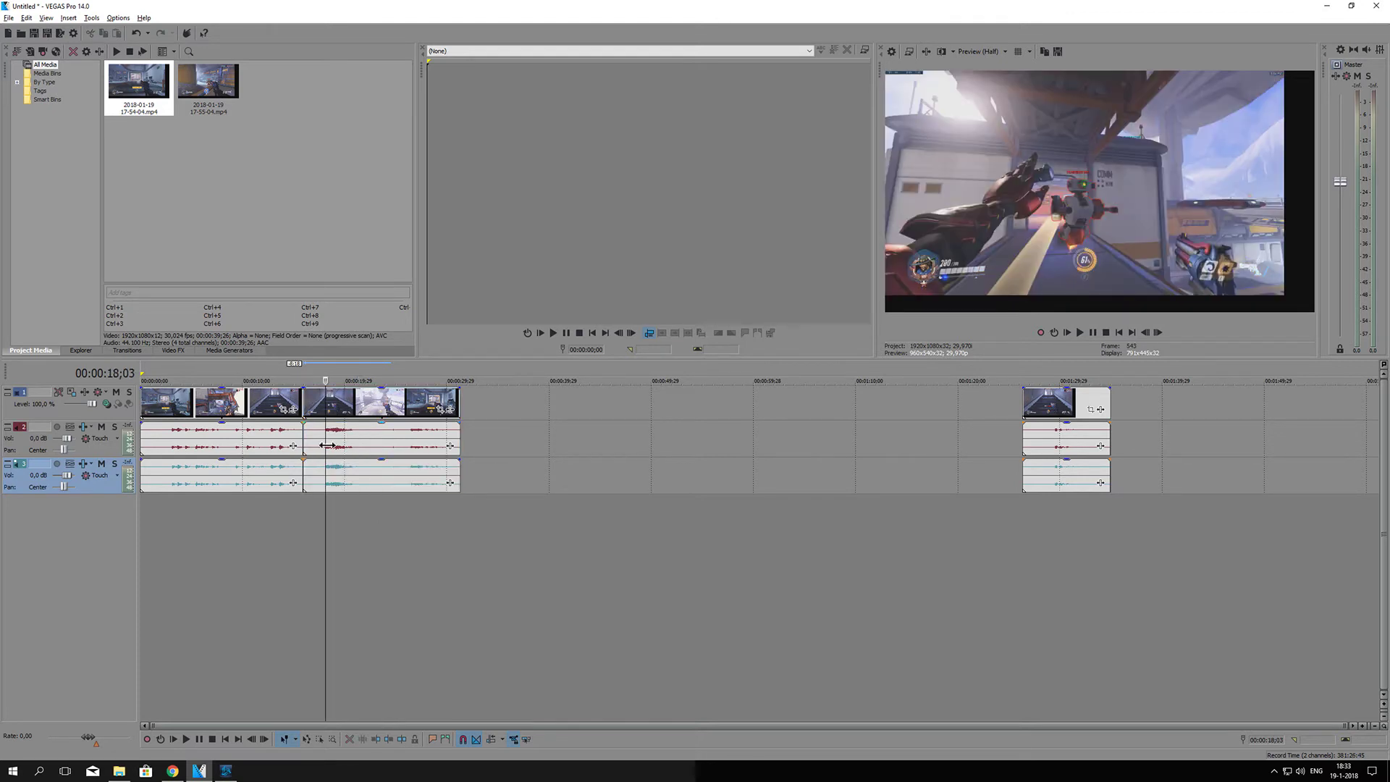
left_click_drag(317, 528, 346, 517)
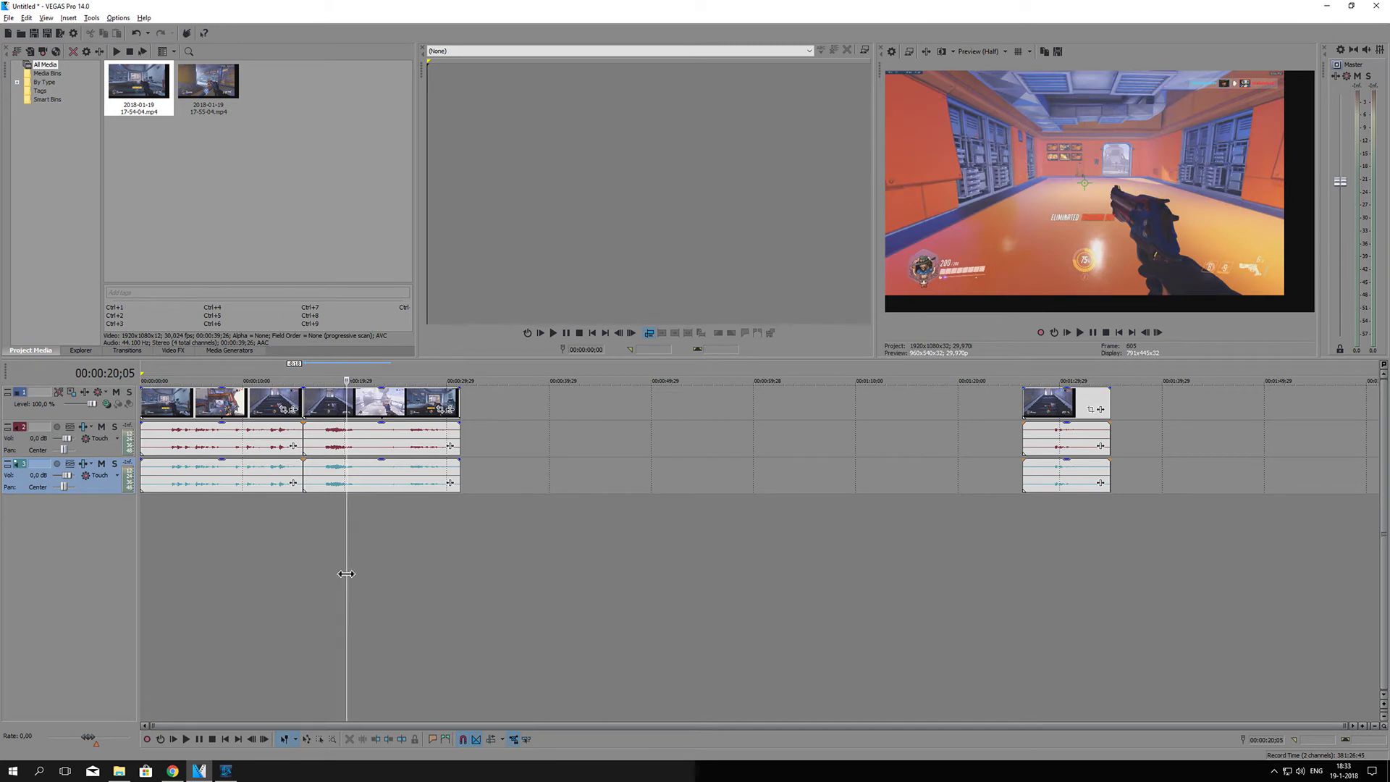
left_click_drag(346, 573, 257, 558)
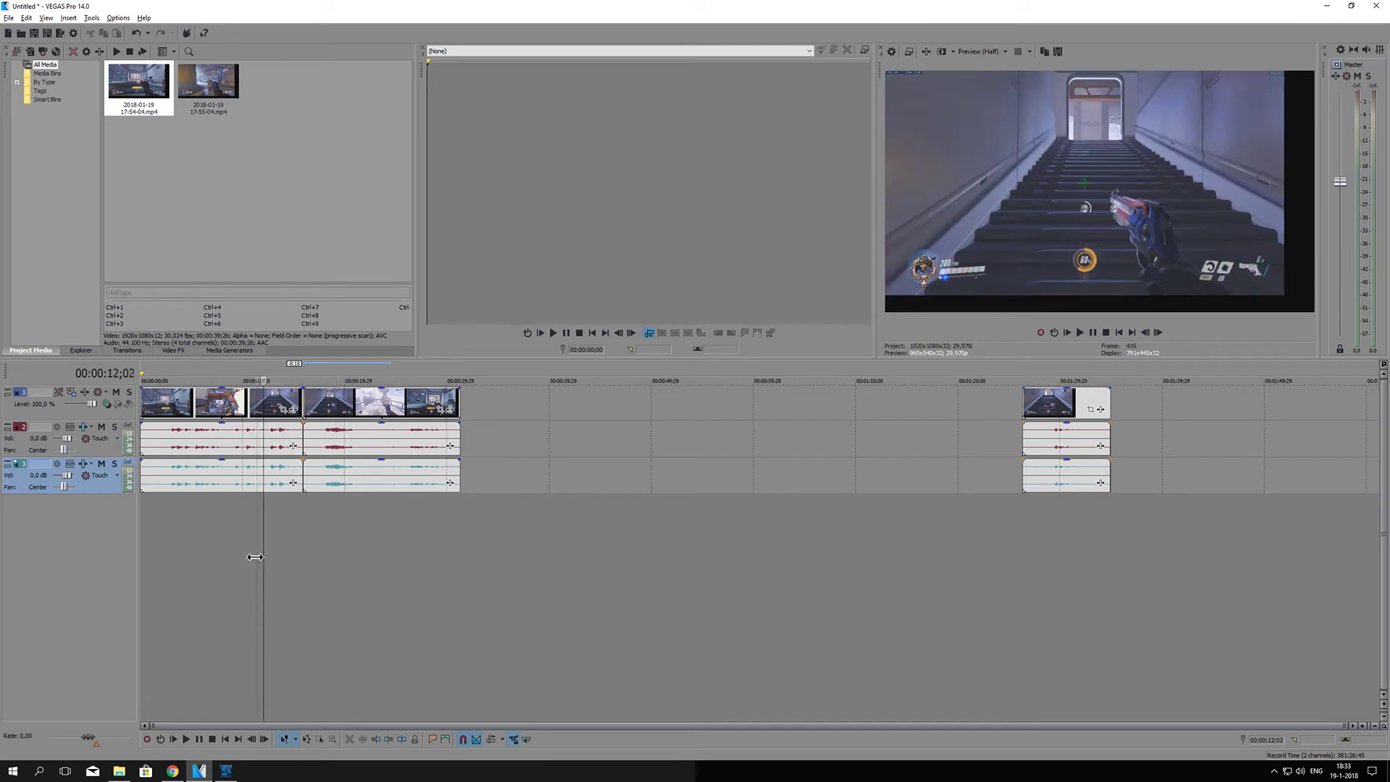
left_click(1079, 333)
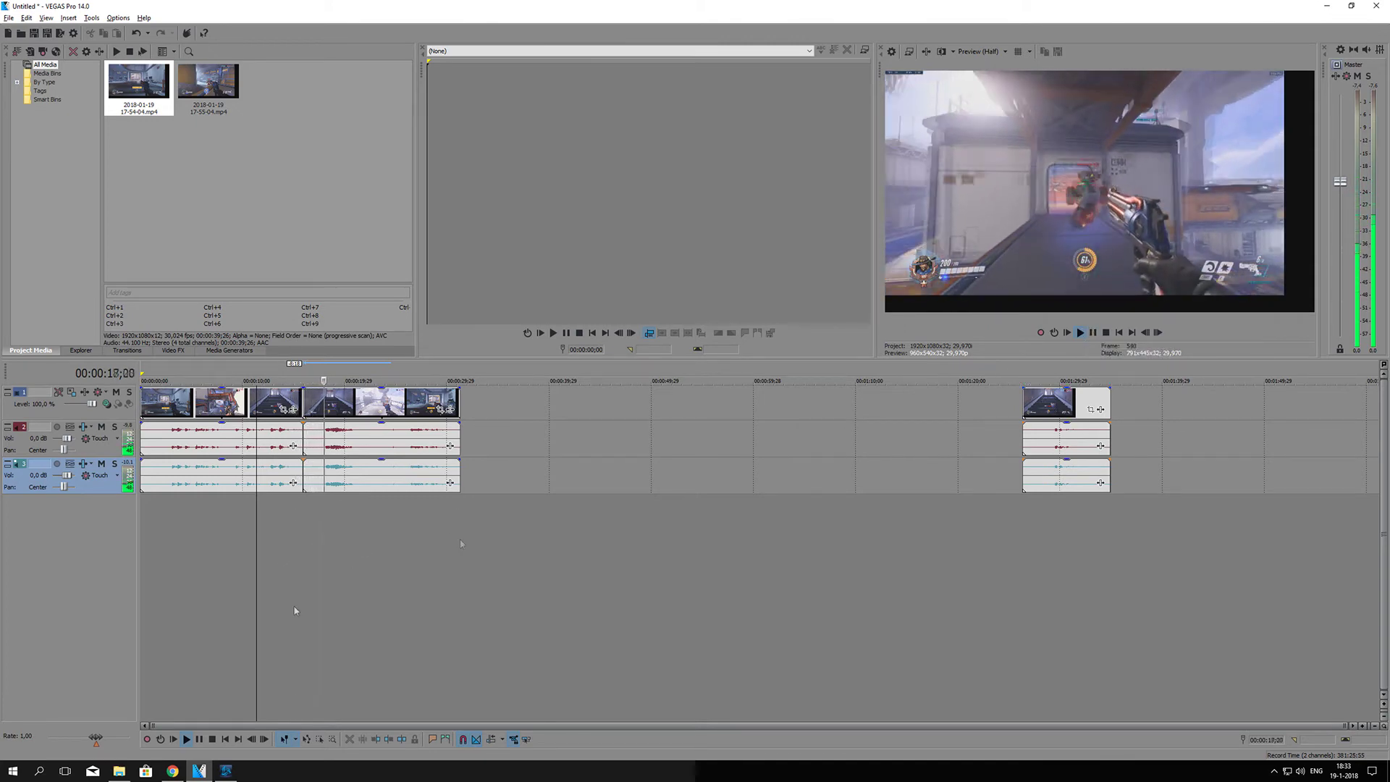
left_click(1093, 333)
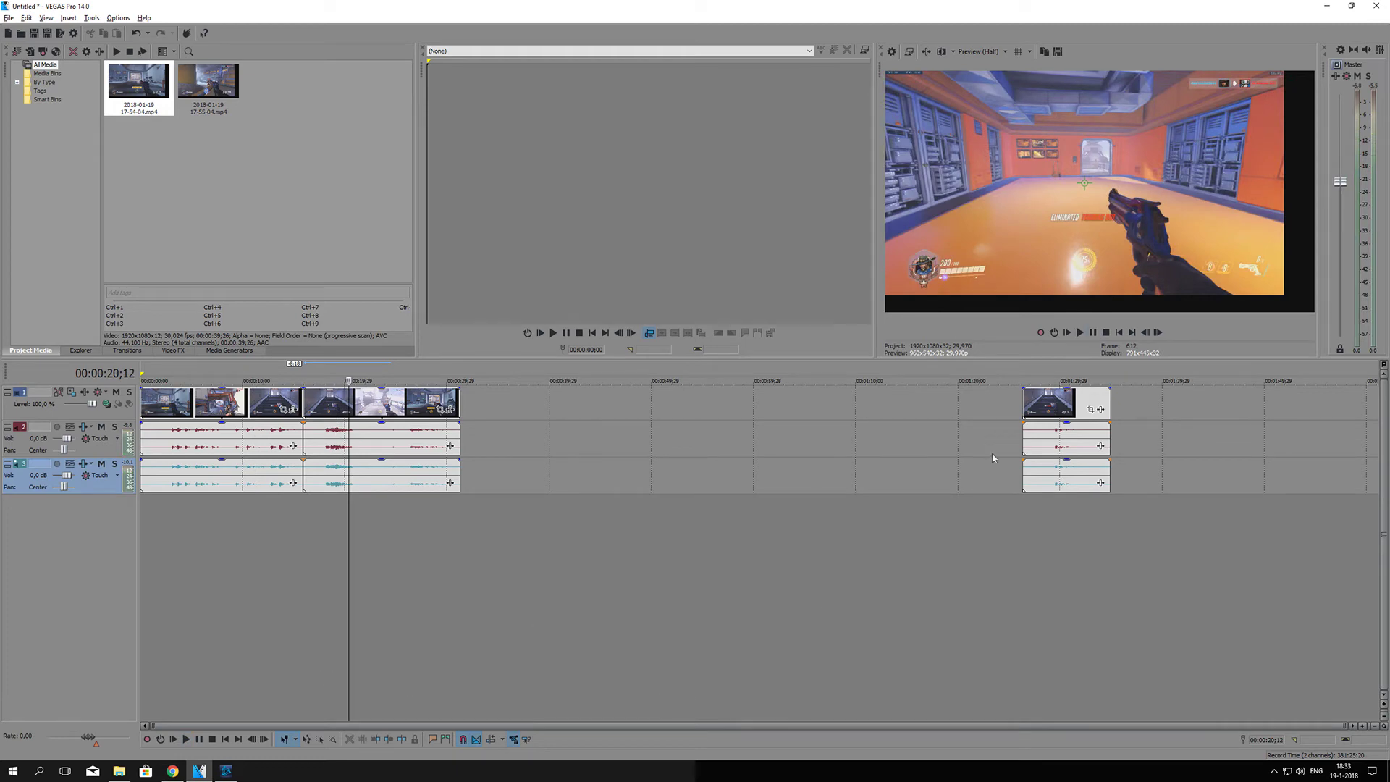
- Split the second segment at about 00:00:20;28 and delete both its remainder and the detached segment farther along the timeline
mouse_move(351, 570)
left_mouse_down()
mouse_move(413, 567)
mouse_move(342, 563)
mouse_move(354, 558)
left_mouse_up()
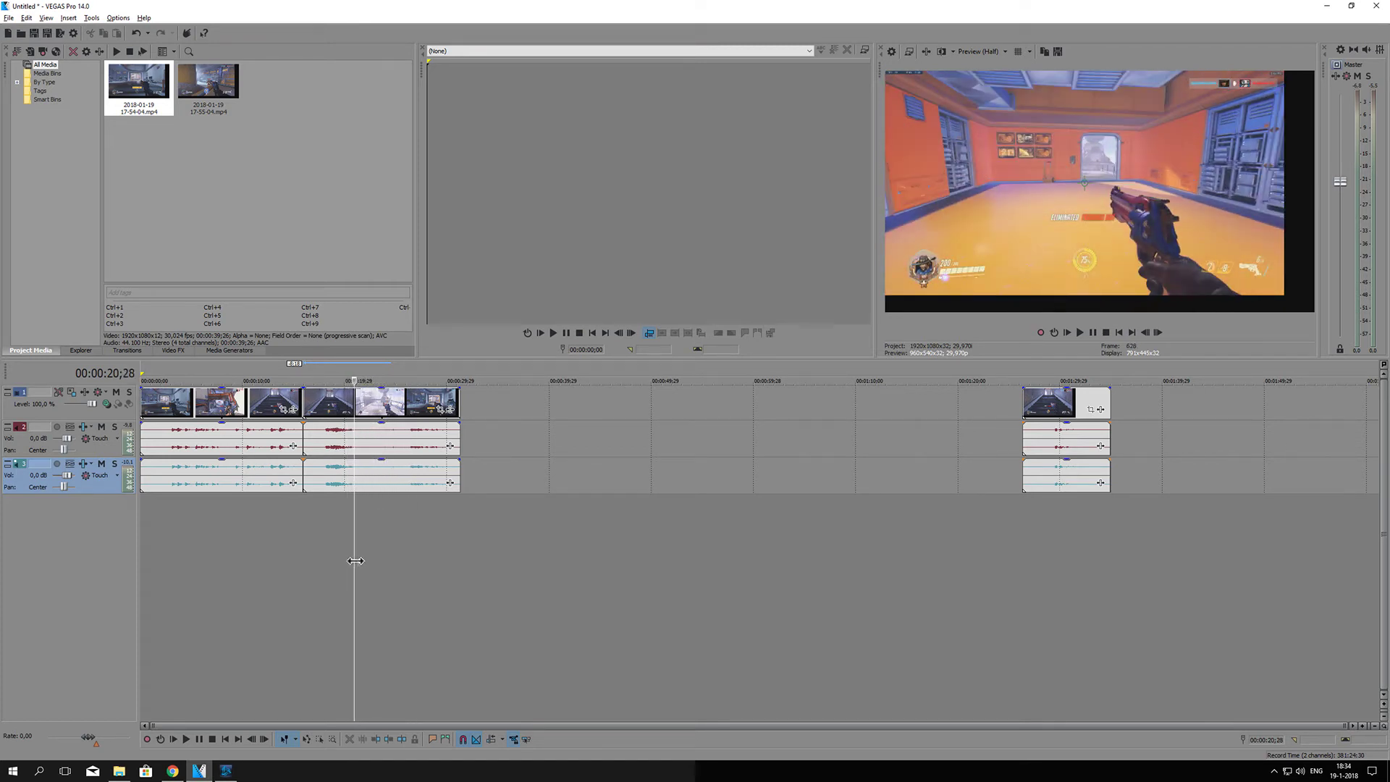
left_click(355, 411)
key("s")
left_click(389, 408)
key("Delete")
left_click(1047, 406)
key("Delete")
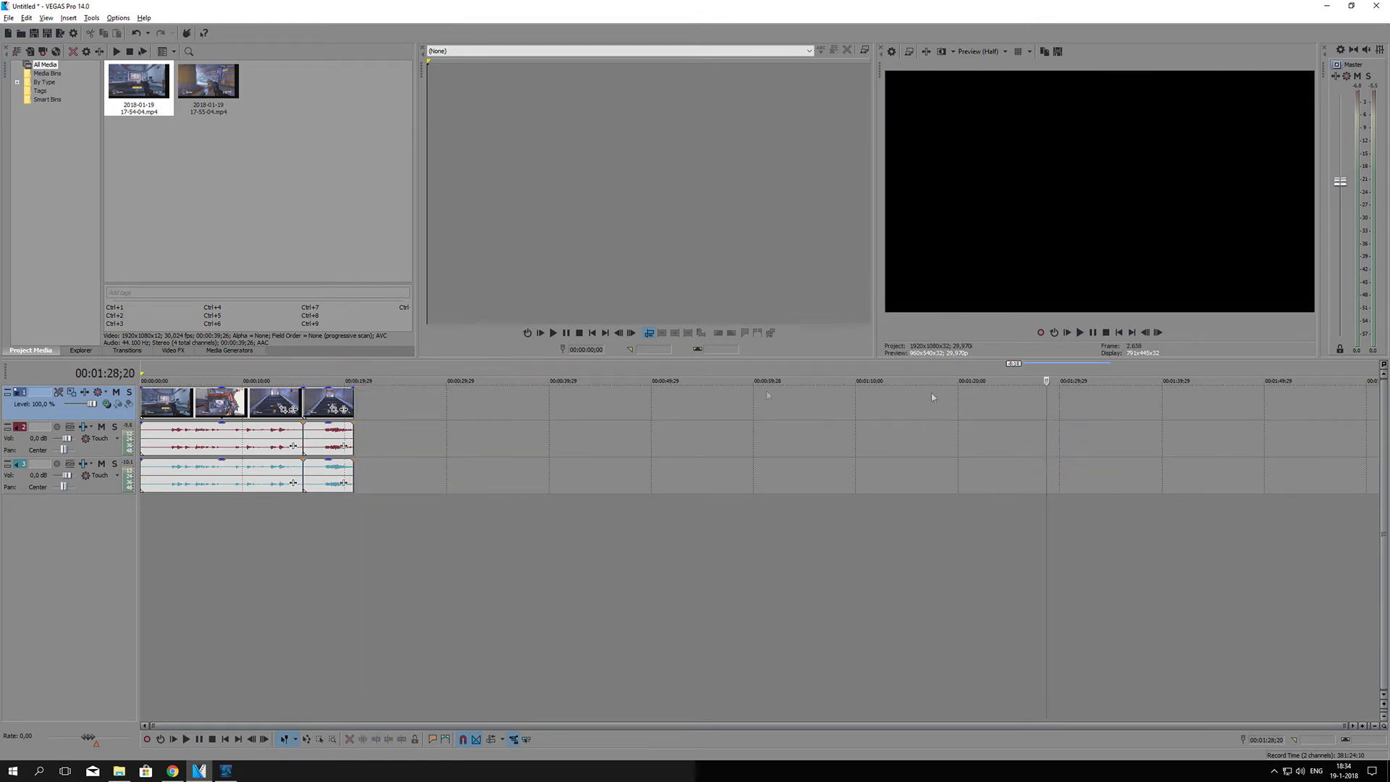
left_click_drag(217, 80, 360, 402)
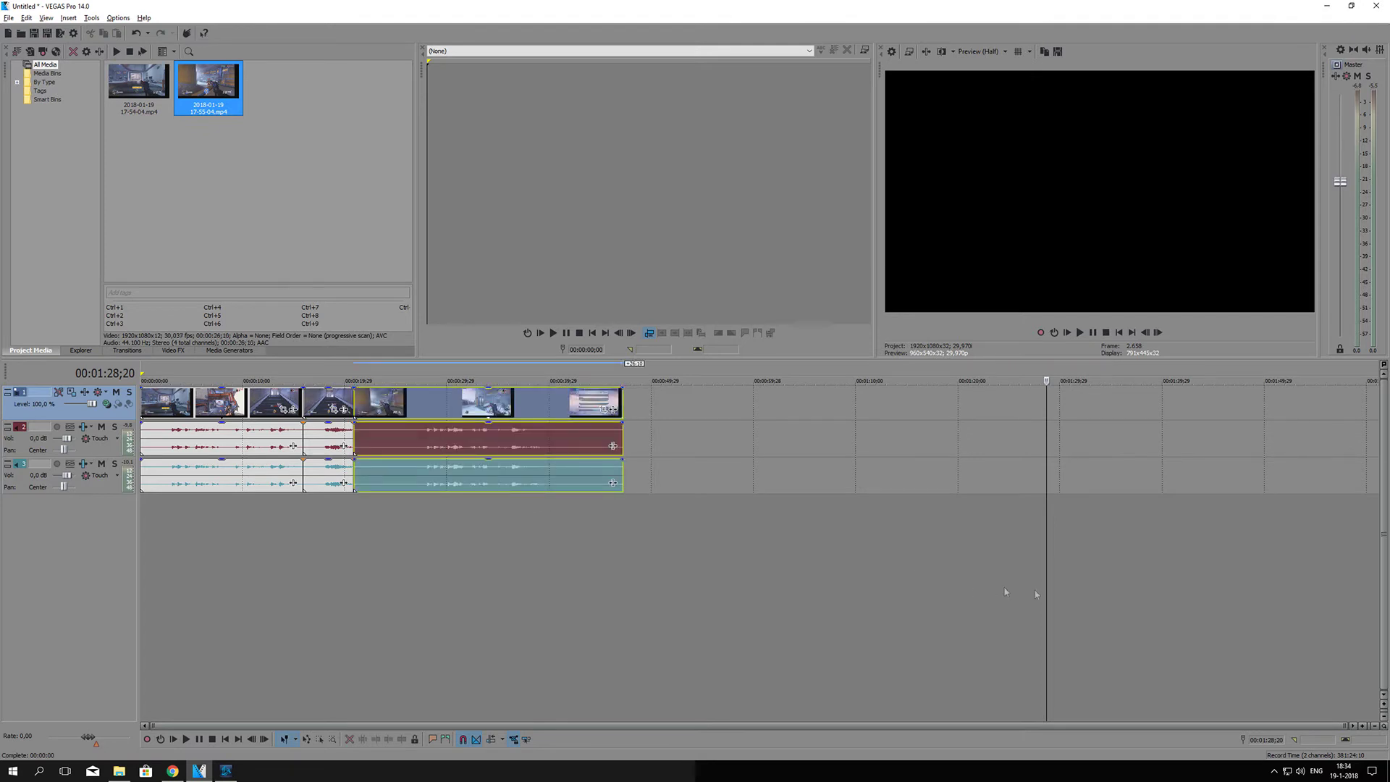
left_click_drag(1045, 593, 420, 559)
key("s")
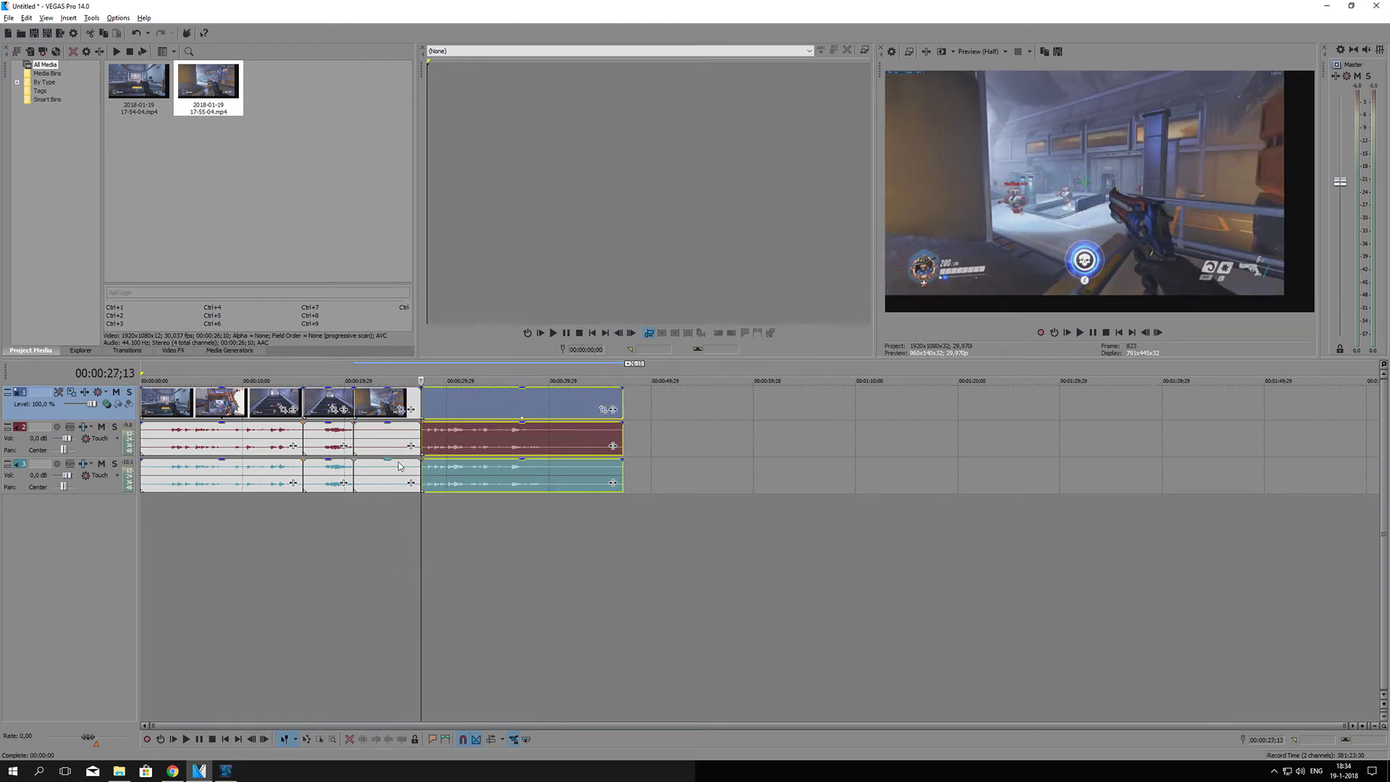
- Delete the front part of the newly added clip and move its remaining part against the end of the second segment
left_click(384, 410)
key("Delete")
left_click_drag(463, 413, 398, 417)
- Split the third segment at about 00:00:30;24 and delete the part after the cut
left_click_drag(382, 526, 407, 519)
left_click_drag(418, 519, 455, 517)
left_click(456, 439)
key("s")
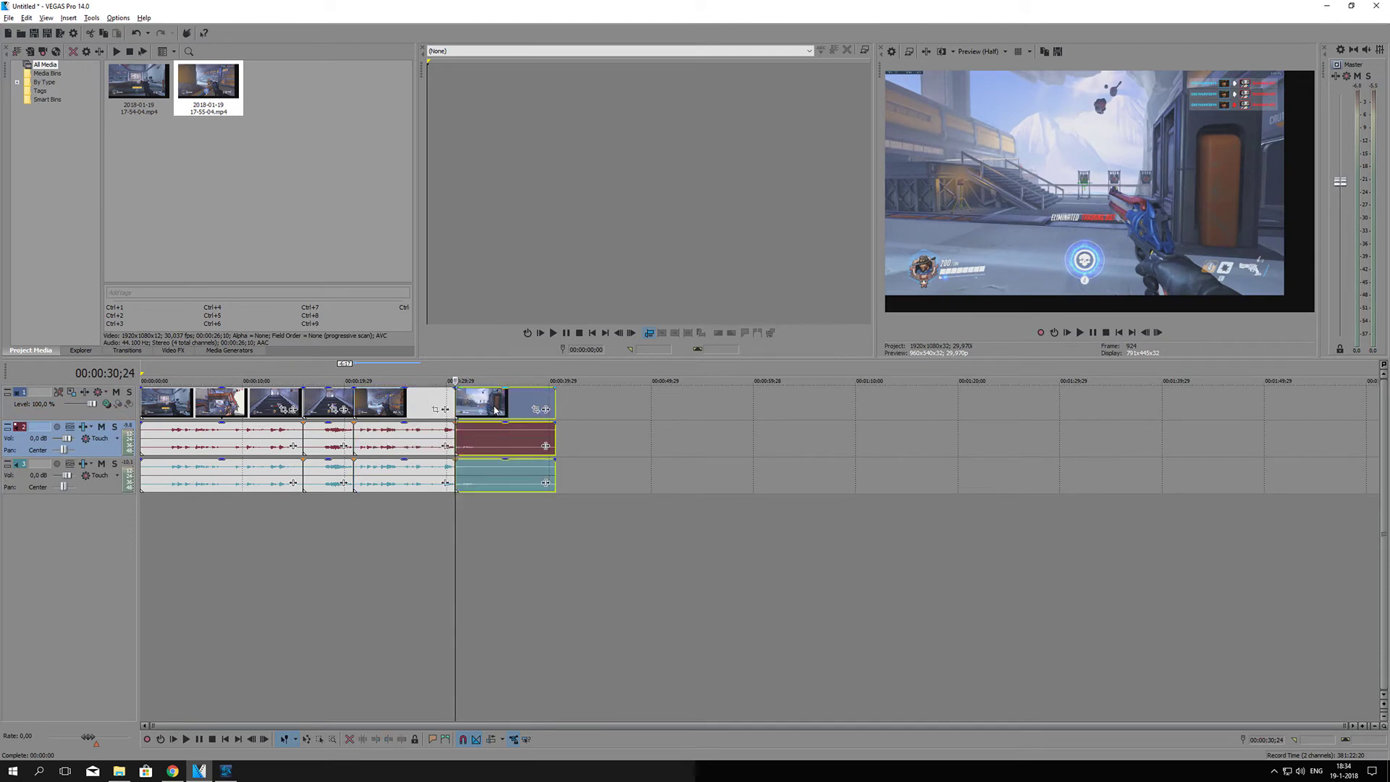
key("Delete")
- Scrub through the edited timeline from near the start into the third segment to review the sequence
left_click_drag(457, 536, 164, 532)
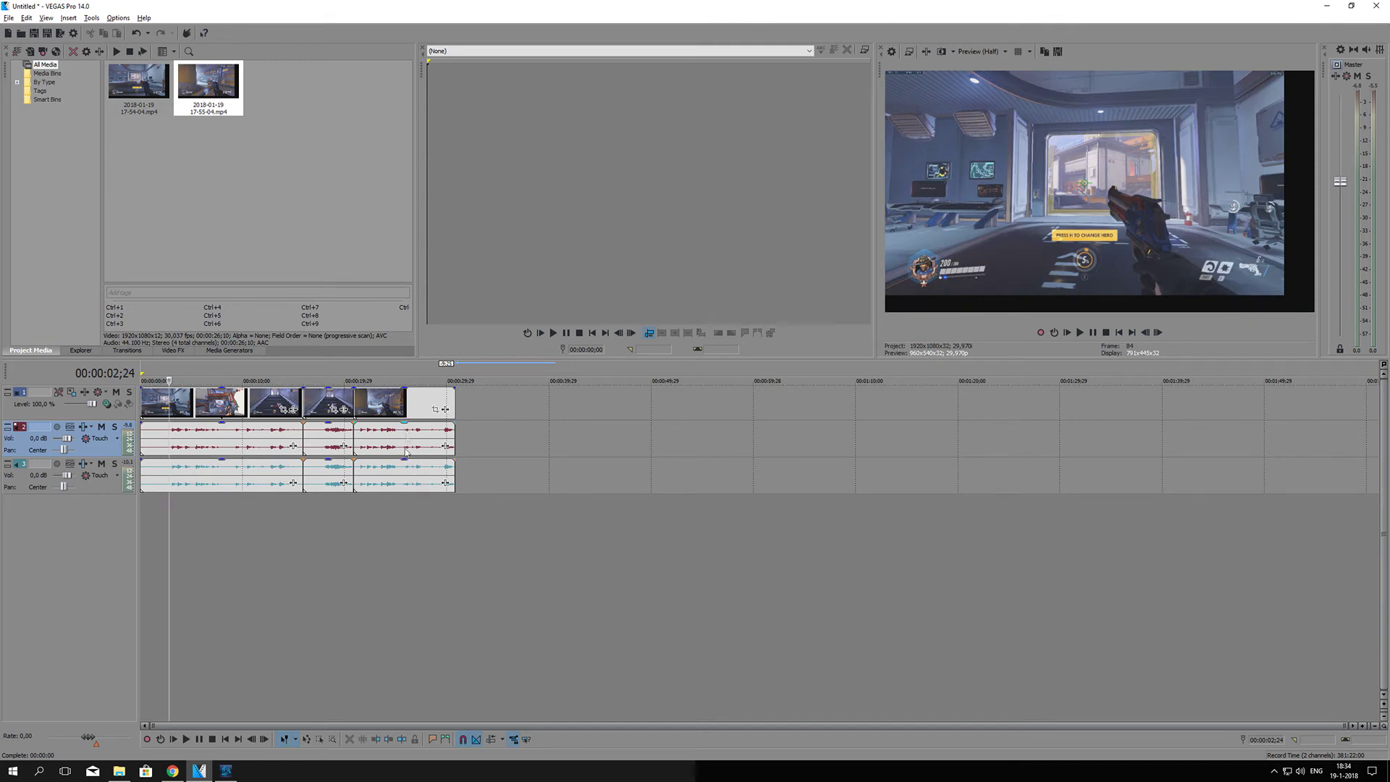
left_click_drag(173, 546, 210, 545)
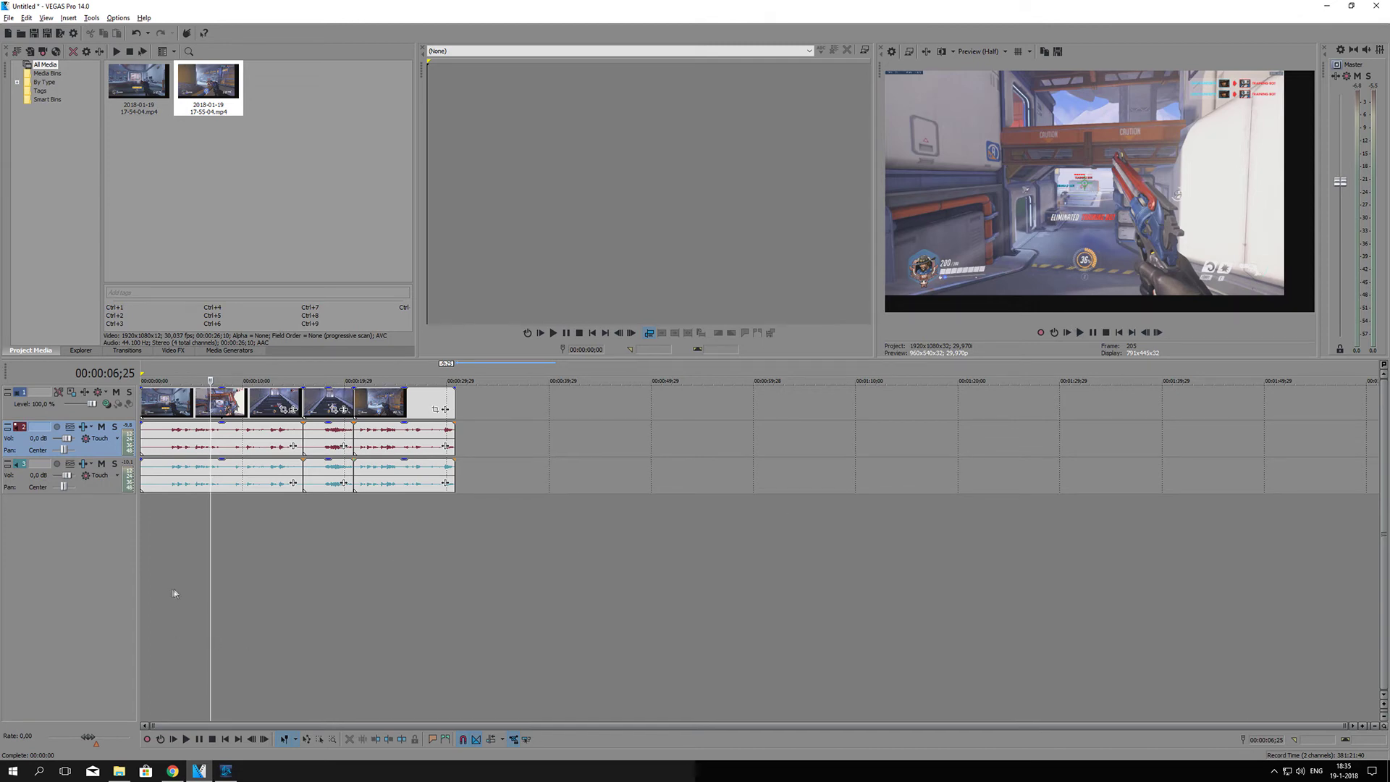
left_click_drag(209, 581, 374, 590)
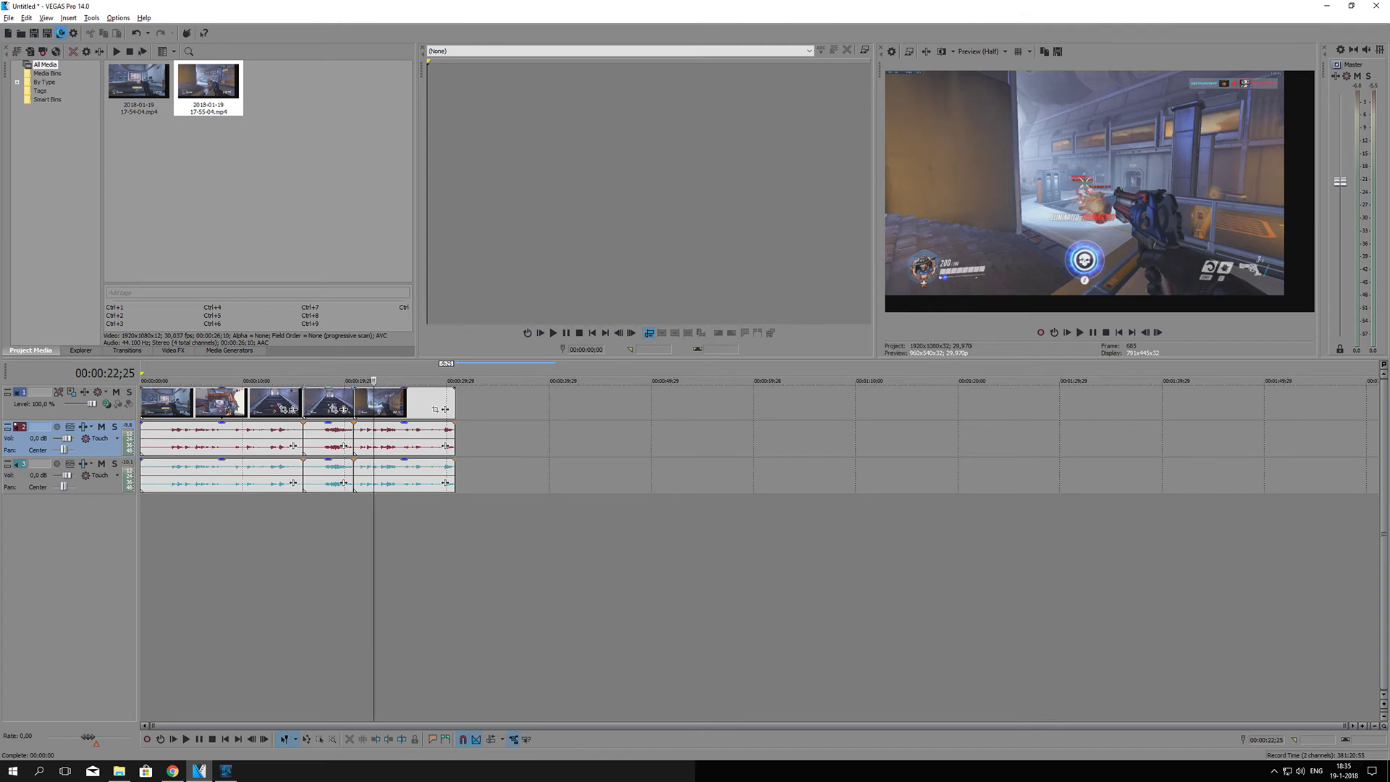
- Open the Render As dialog and look through the output formats, briefly filtering the list to favorites only
left_click(61, 34)
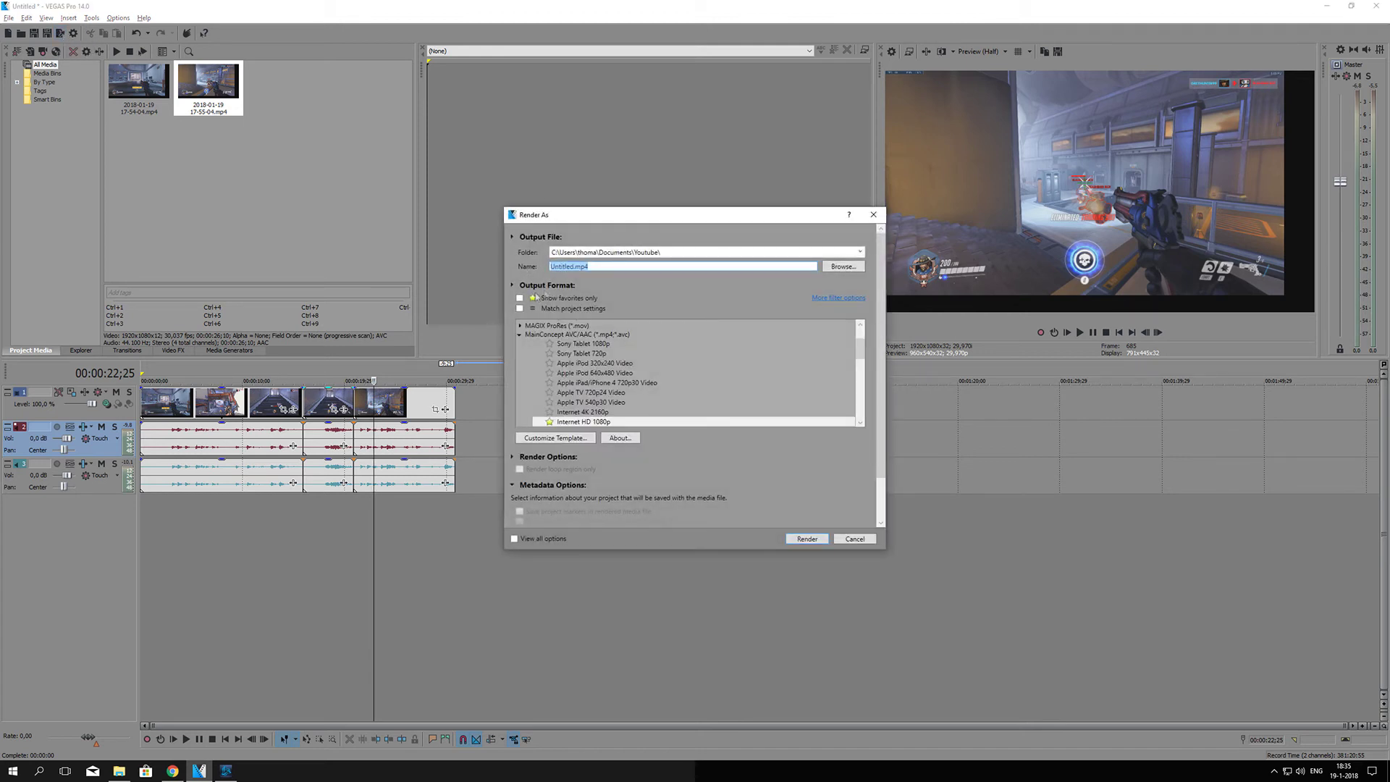
left_click(522, 335)
scroll(550, 347, "up", 2)
left_click(575, 325)
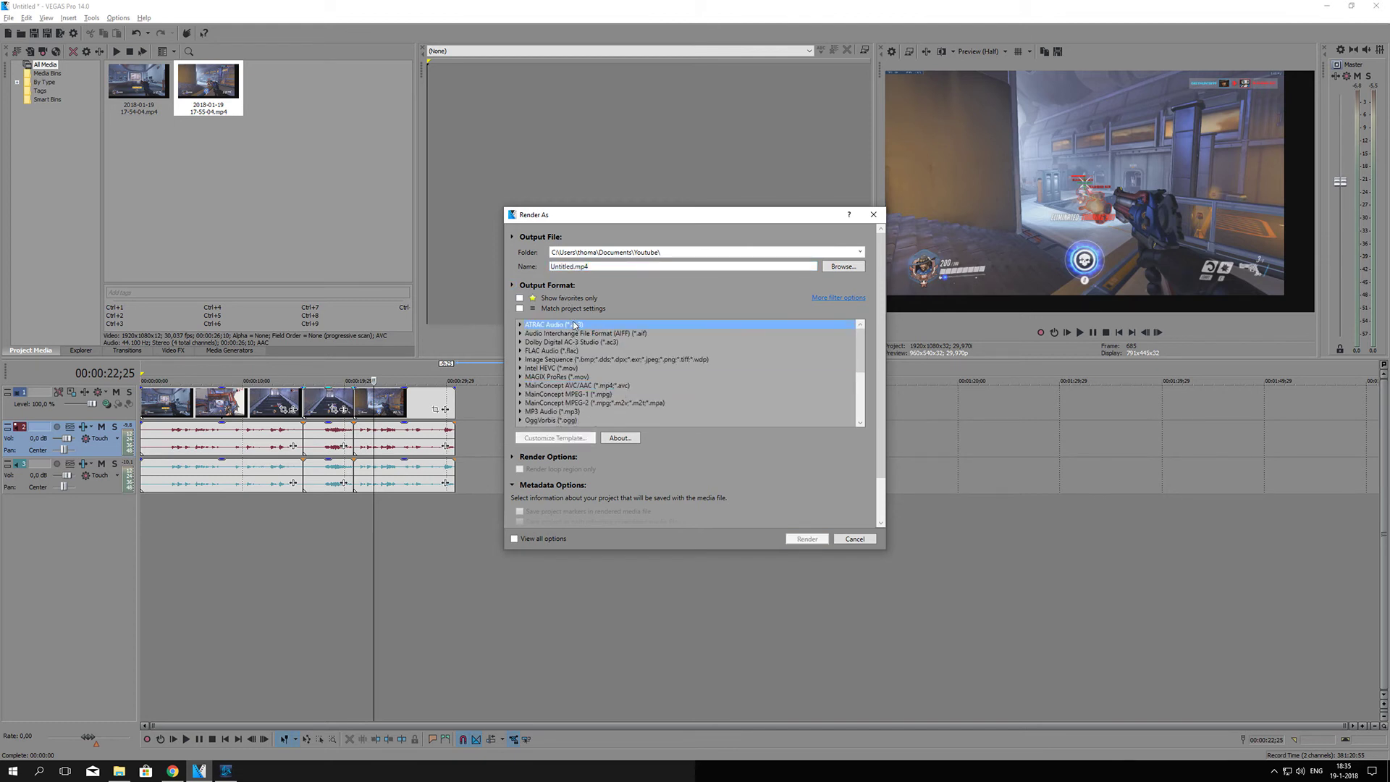
left_click(520, 299)
left_click(519, 298)
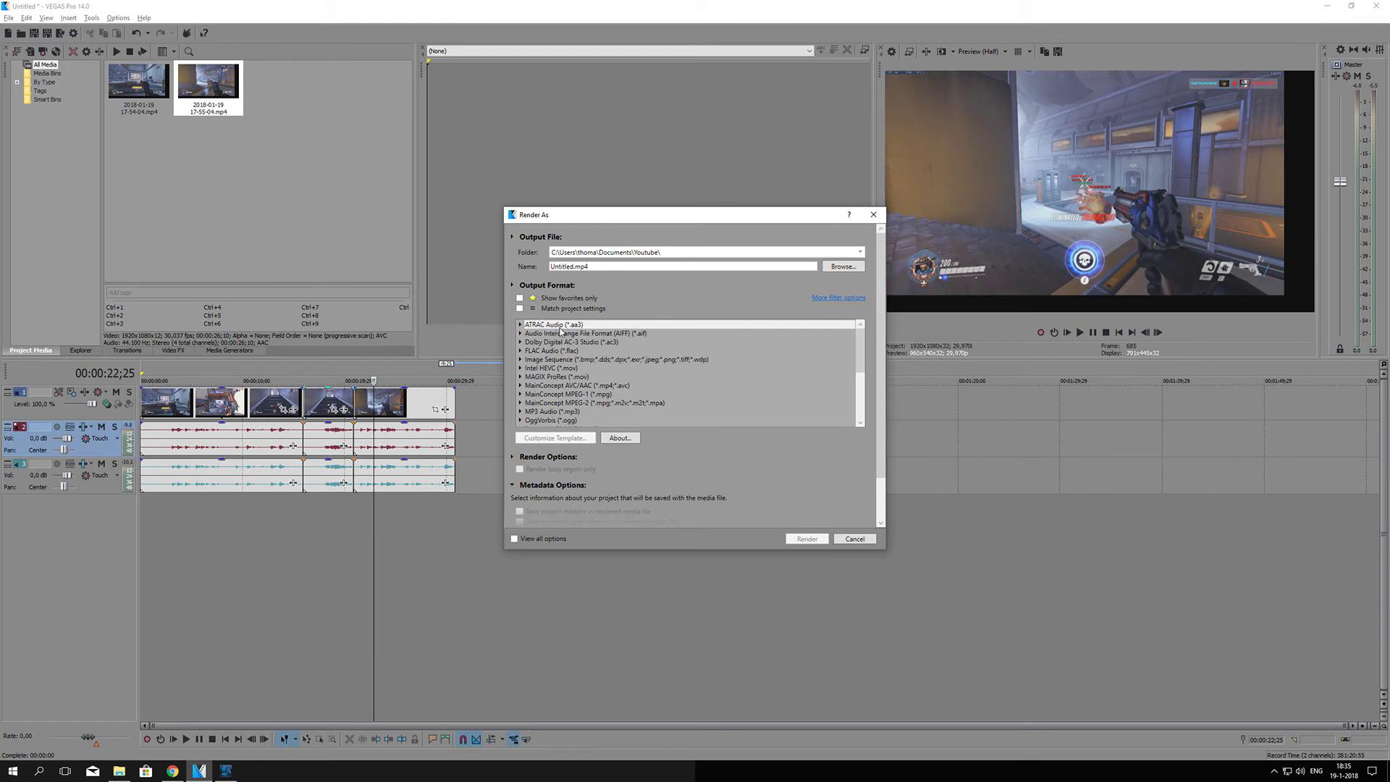
scroll(595, 410, "down", 1)
scroll(592, 407, "up", 1)
left_click_drag(857, 358, 854, 372)
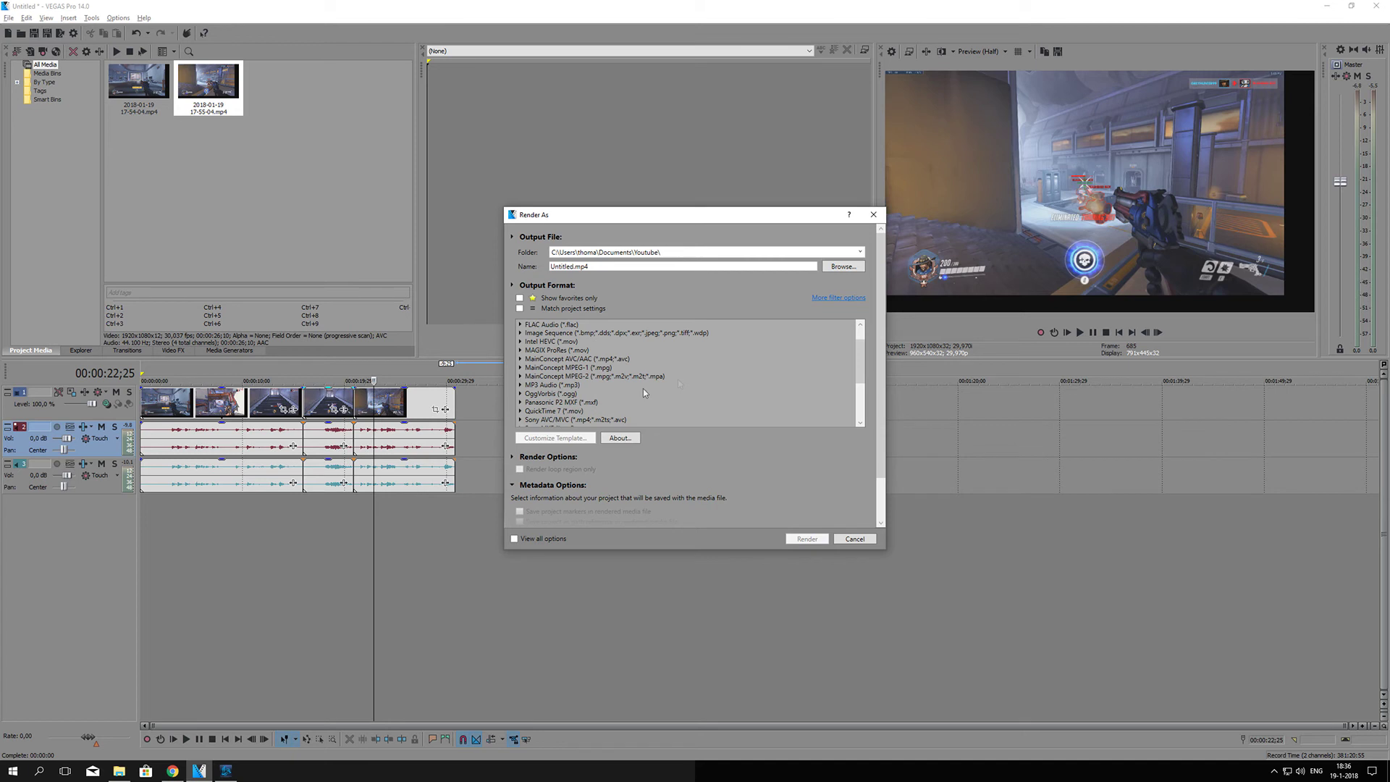
- Choose the Internet HD 1080p template from the MainConcept AVC/AAC output formats
left_click(543, 411)
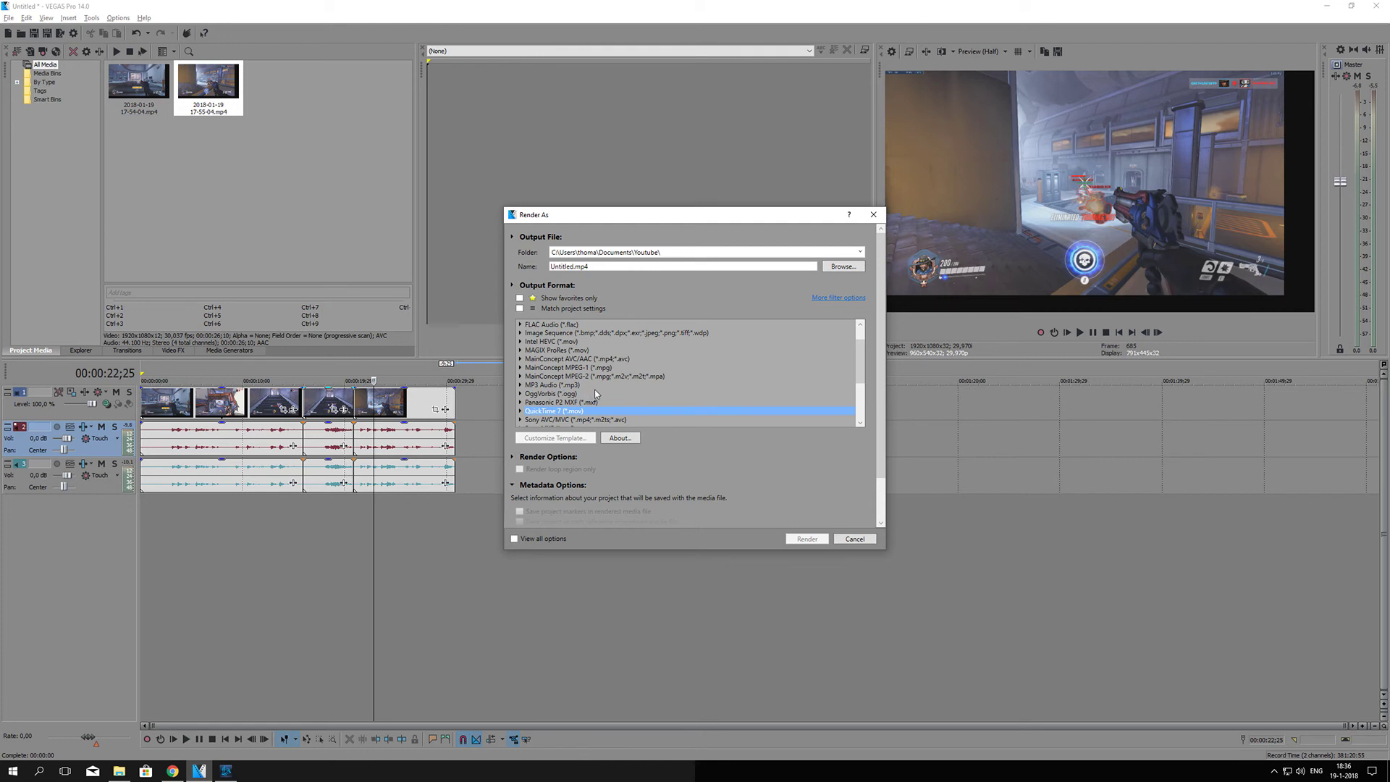
left_click(555, 360)
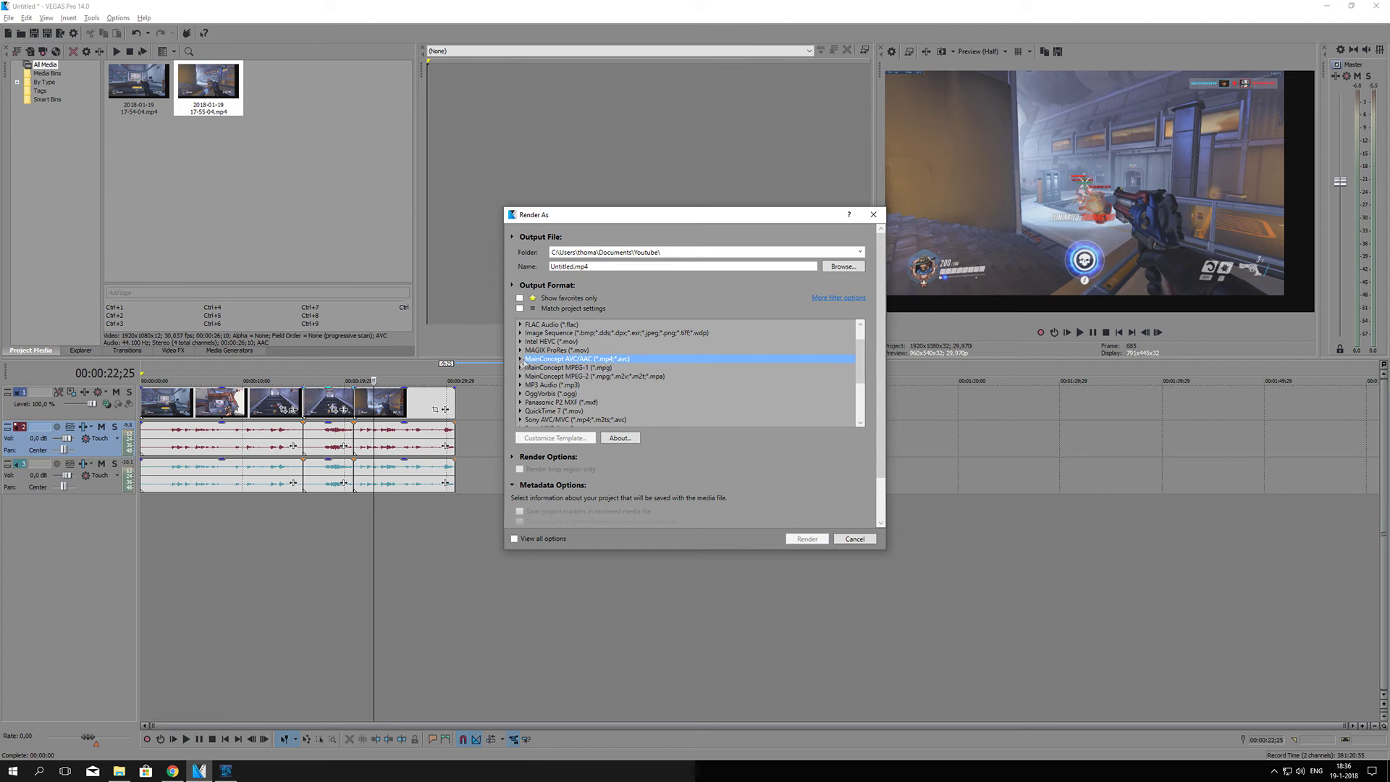
left_click(521, 359)
scroll(640, 389, "down", 2)
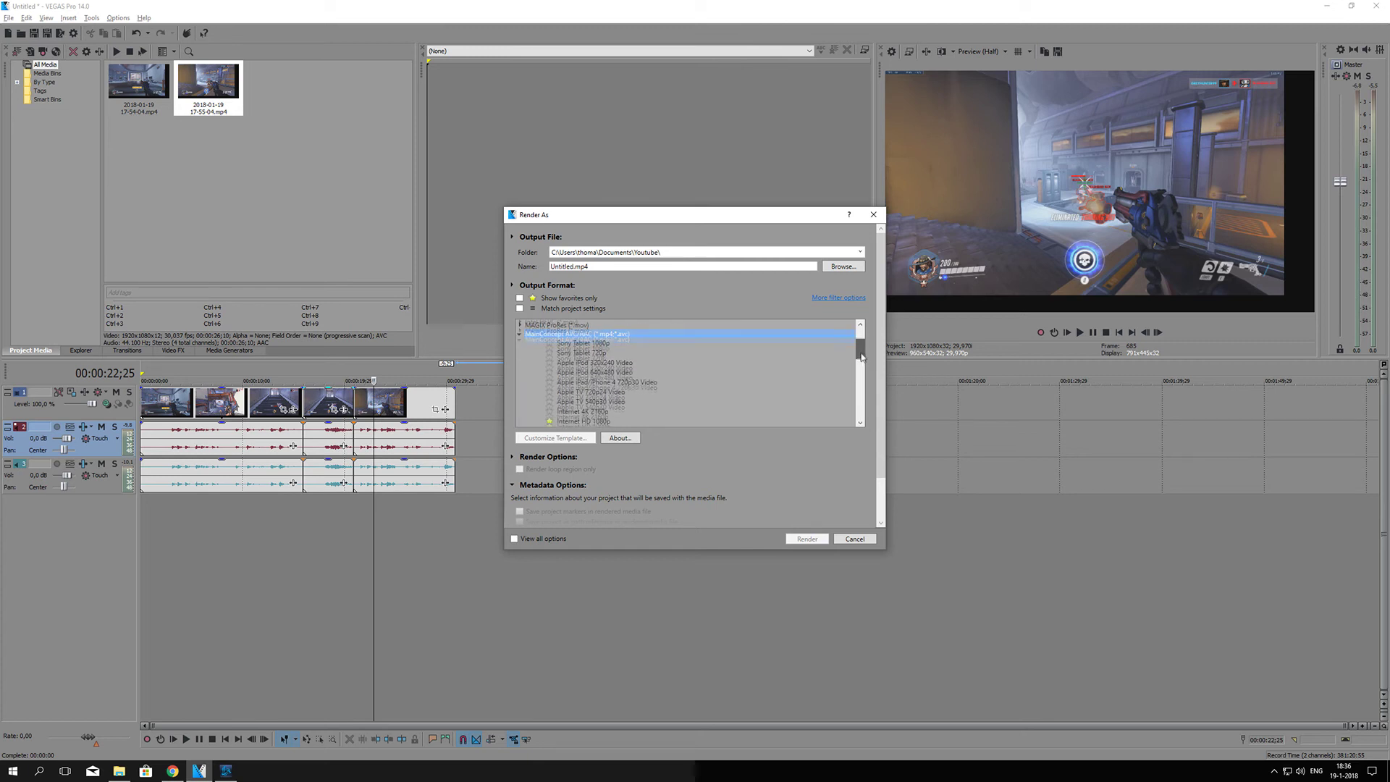
left_click(587, 388)
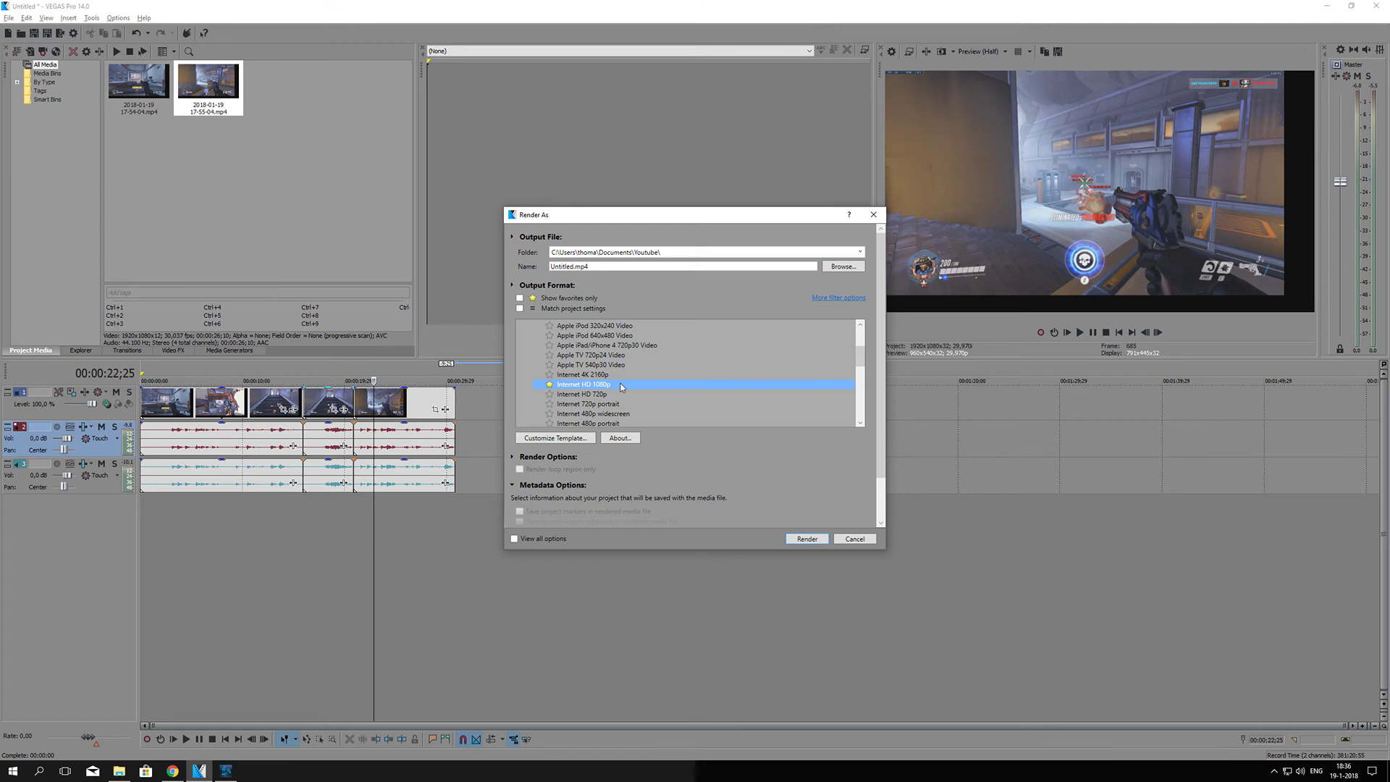
- Limit the render template list to favorites only, then show all templates again
left_click(549, 385)
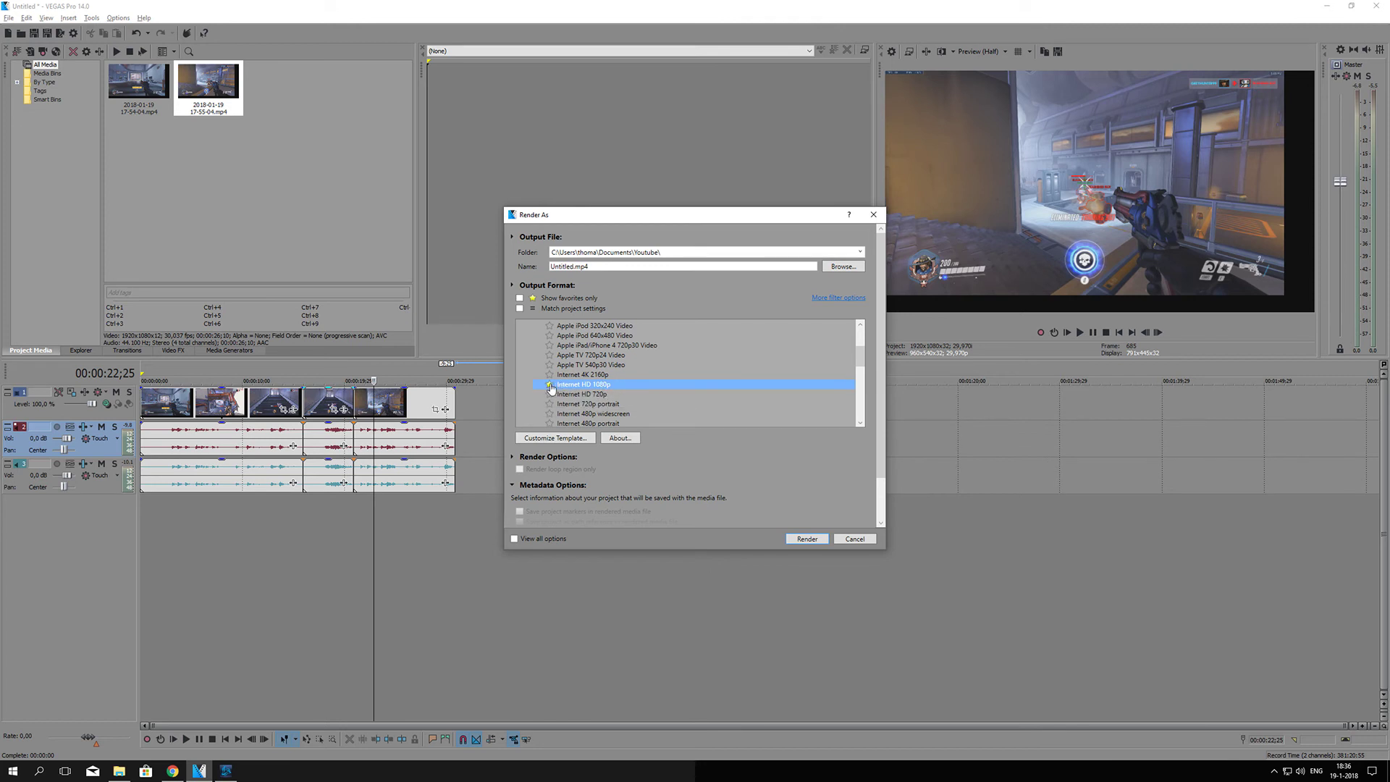
left_click(519, 299)
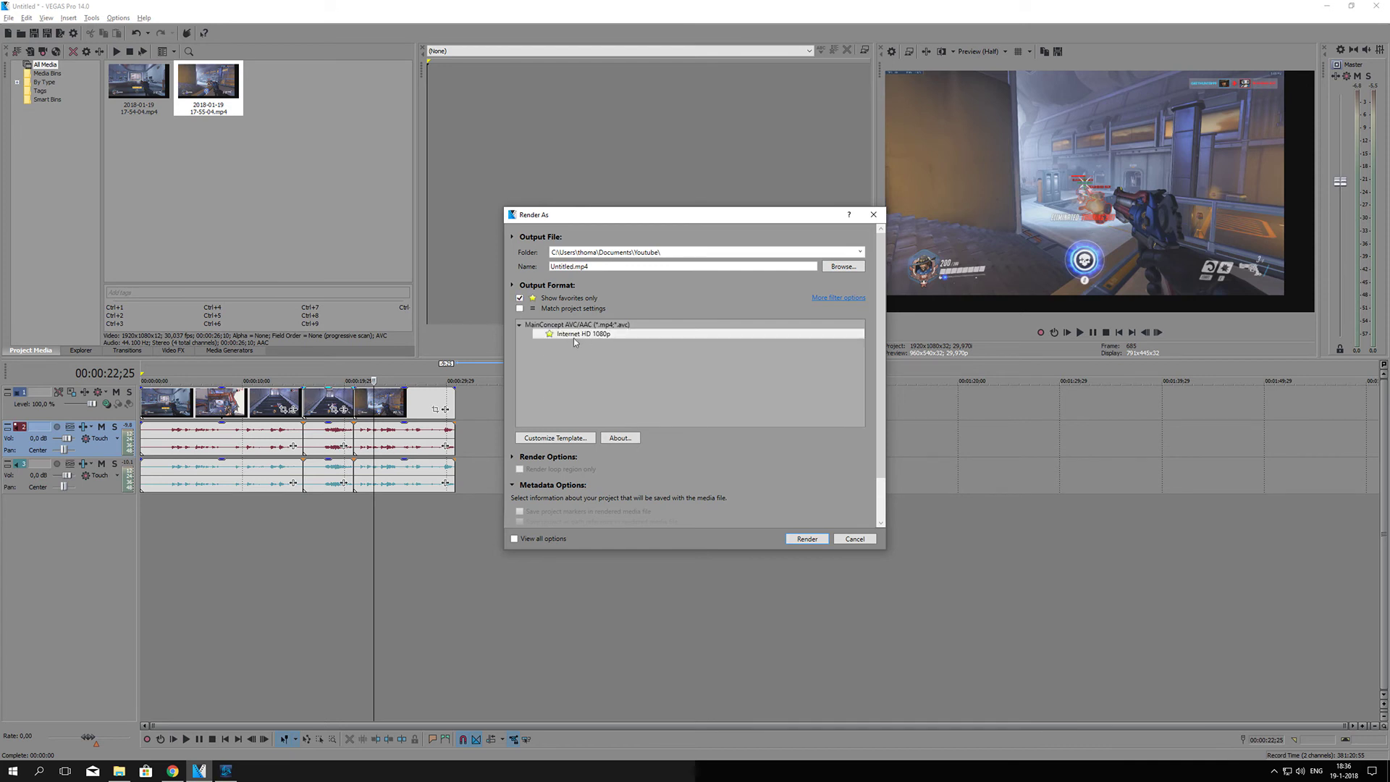
left_click(520, 298)
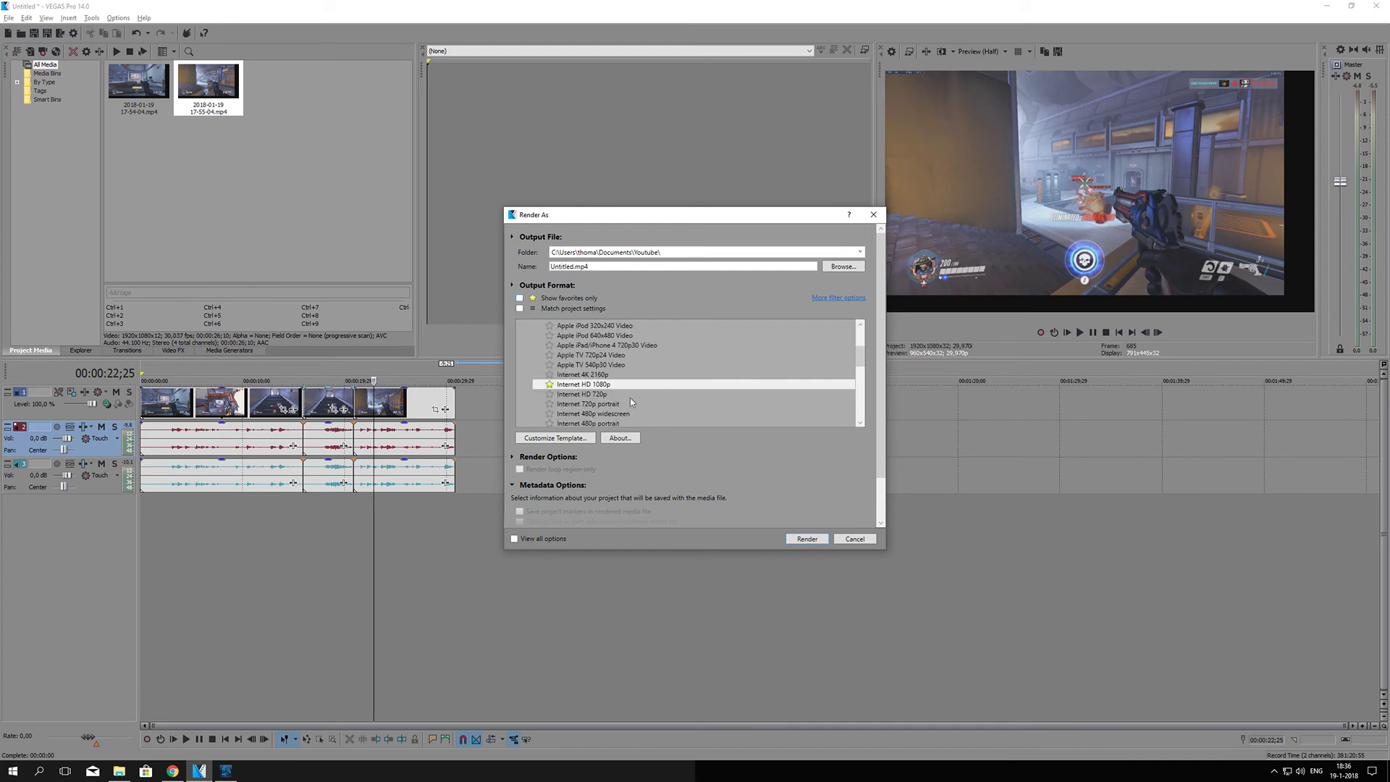
- Name the output file VideoTryOut1.mp4 and render the project with the Internet HD 1080p template
left_click(586, 386)
left_click(522, 471)
double_click(556, 266)
type("Vid")
type("ideo")
type("TryOut1")
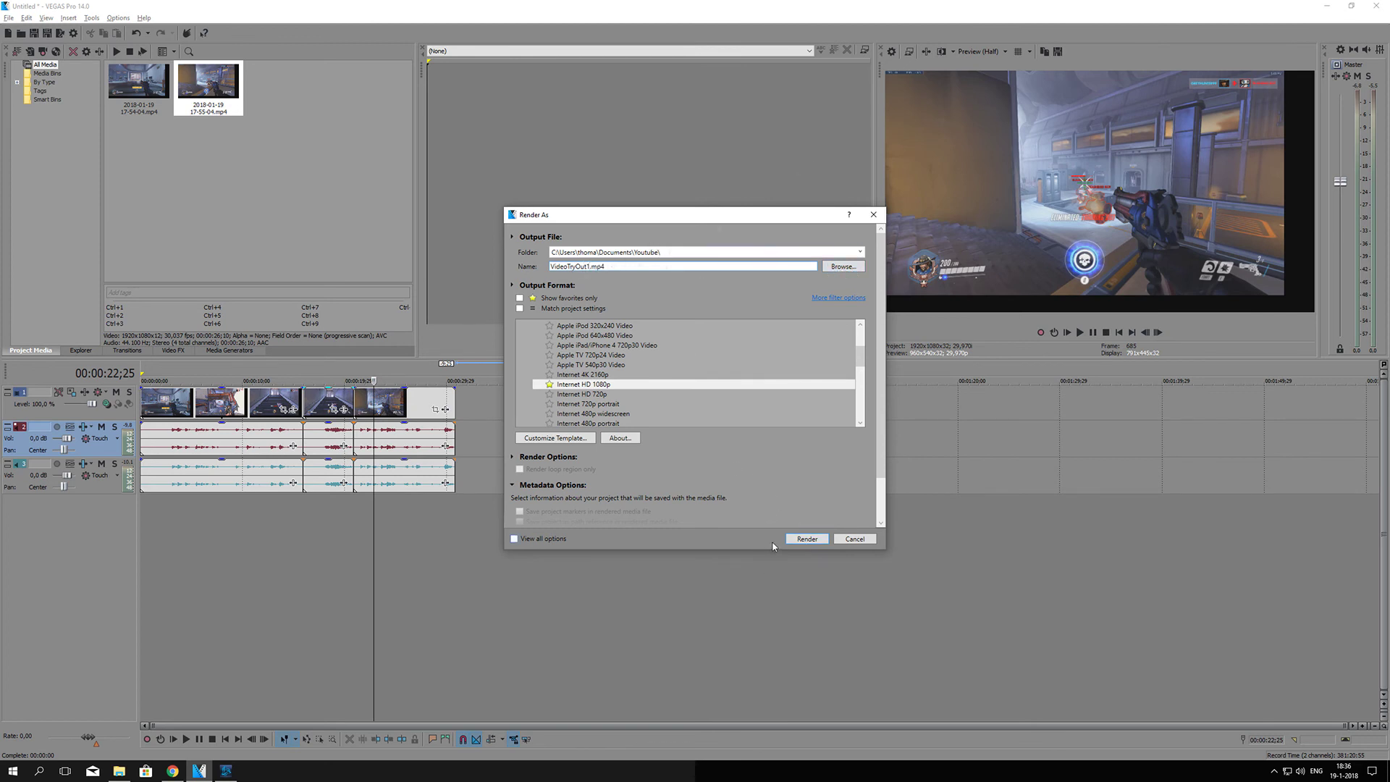
left_click(804, 539)
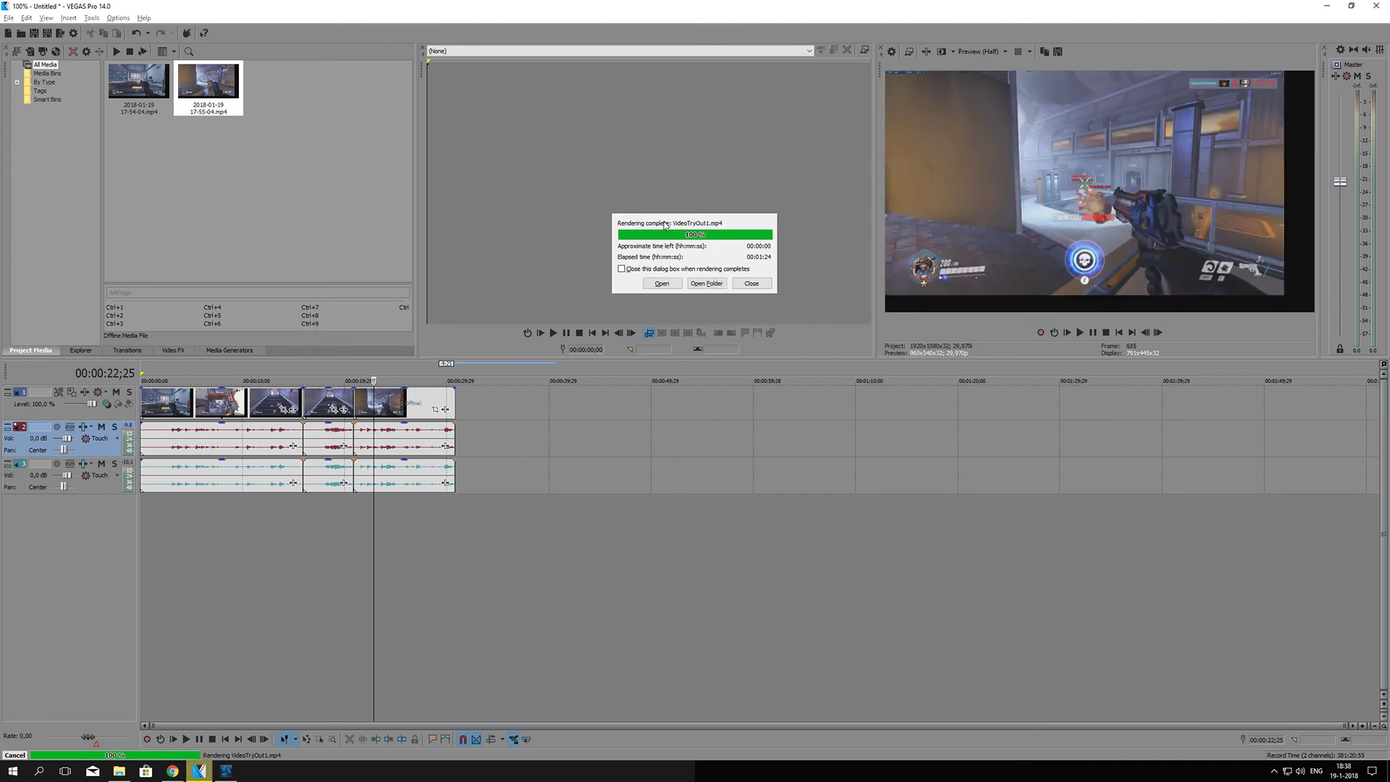
- Open the rendered video in the media player and turn its playback volume down to zero
left_click(650, 289)
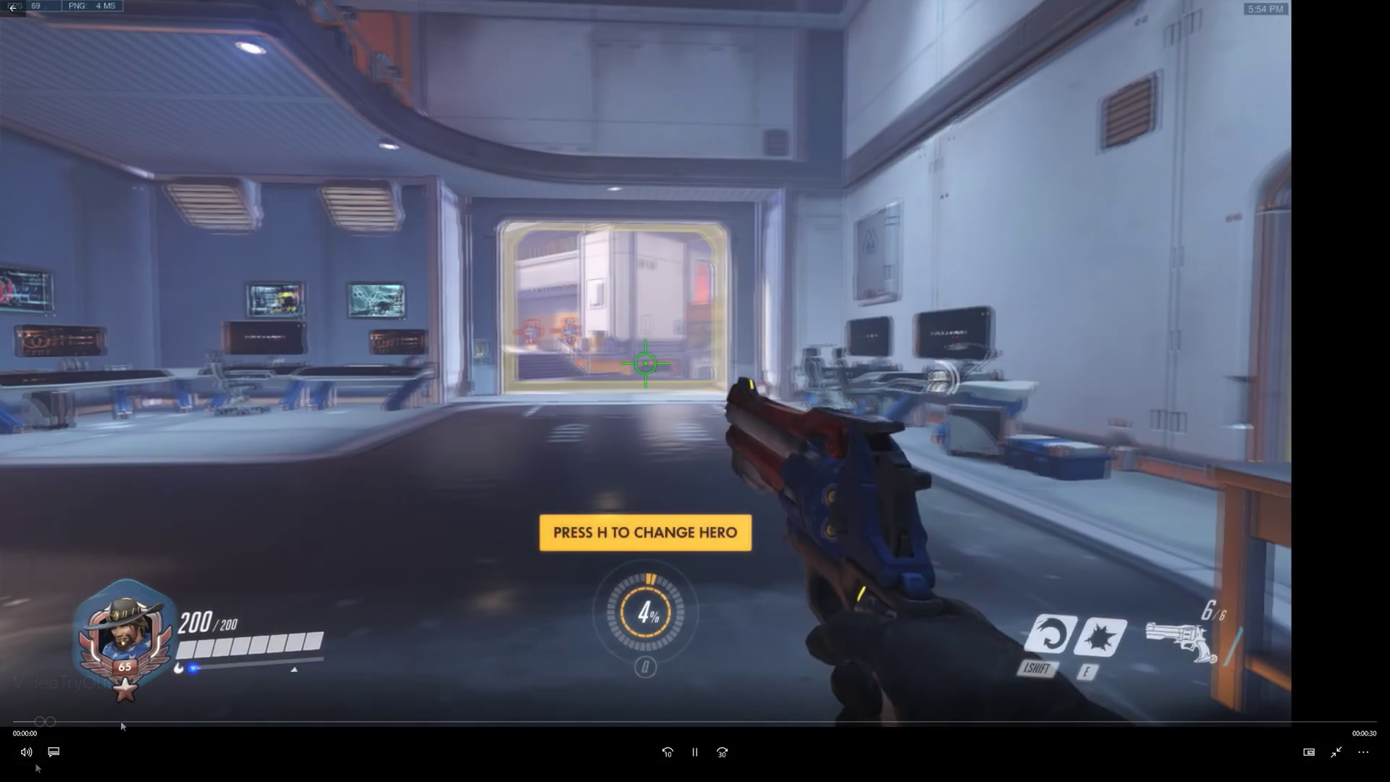
left_click(27, 753)
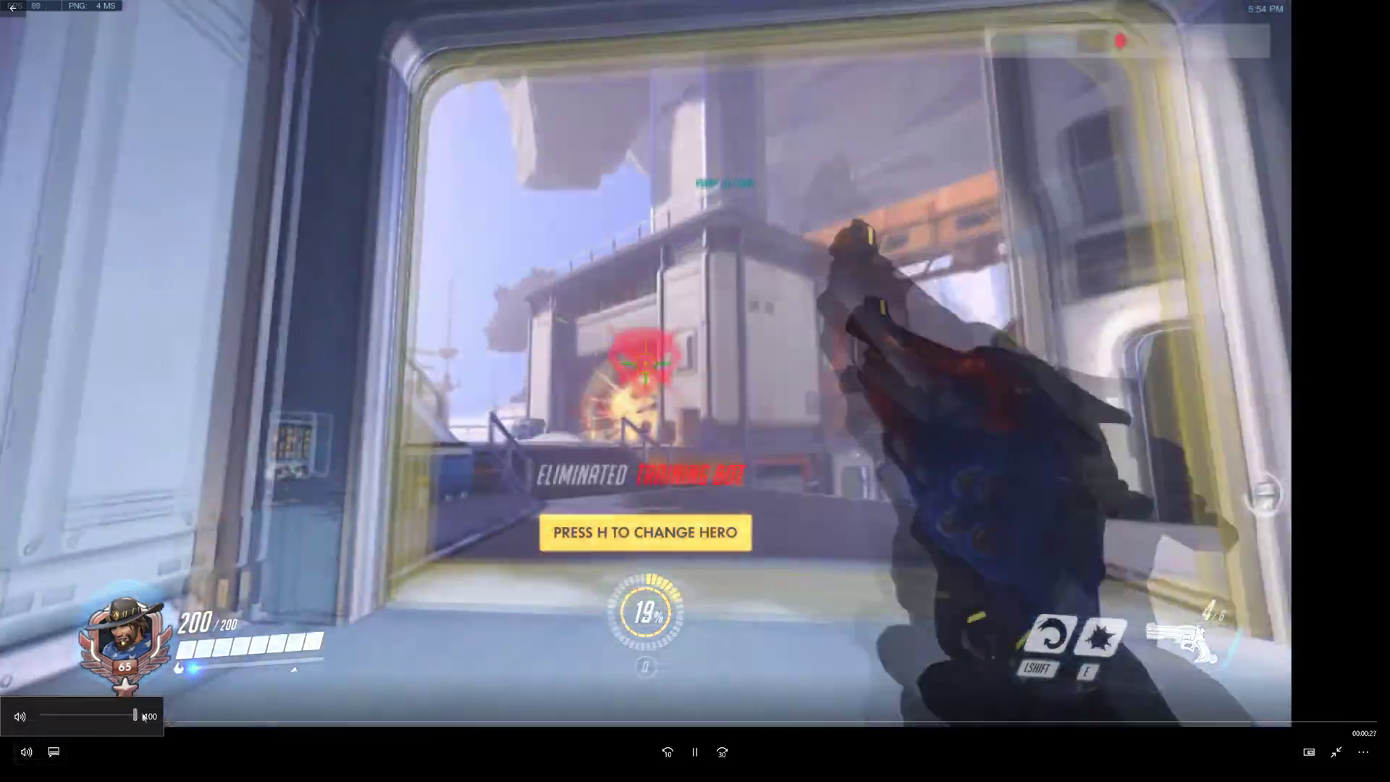
left_click_drag(135, 715, 37, 717)
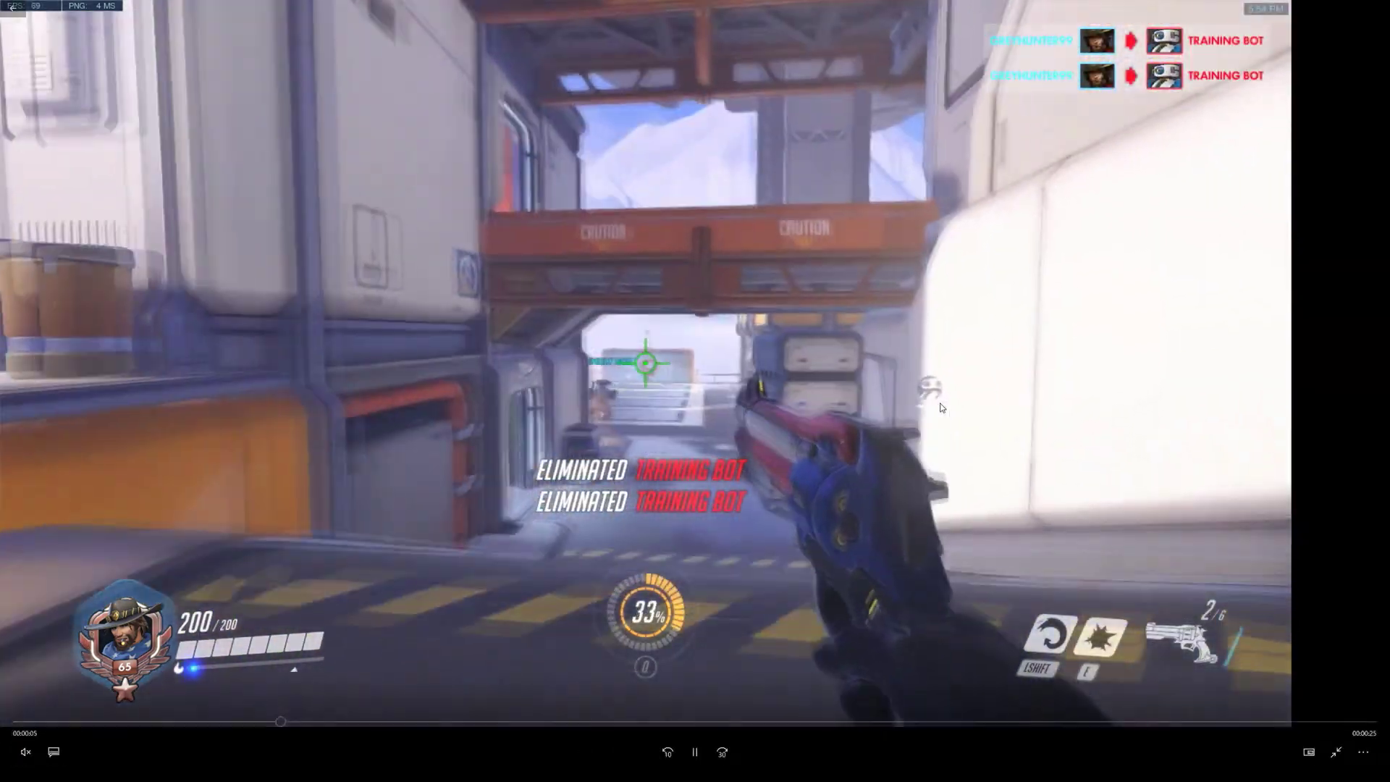